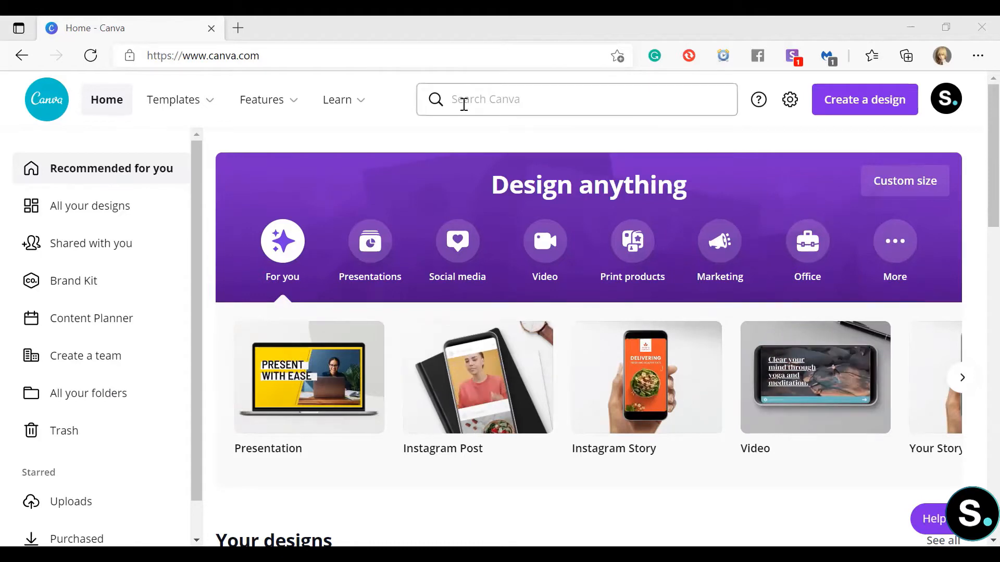
Search for "instagram" and open the Instagram Post template results
click(464, 103)
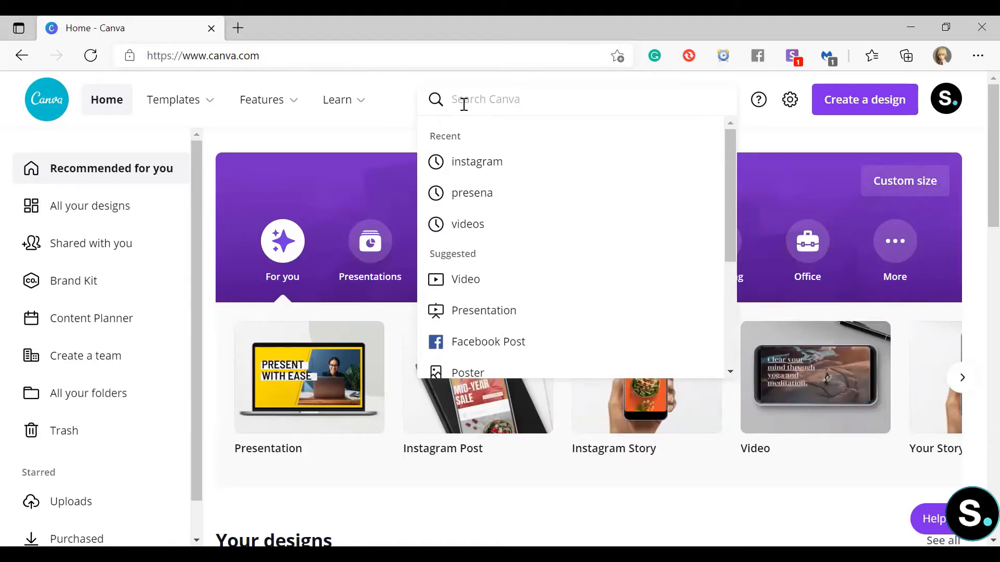
text(instagram)
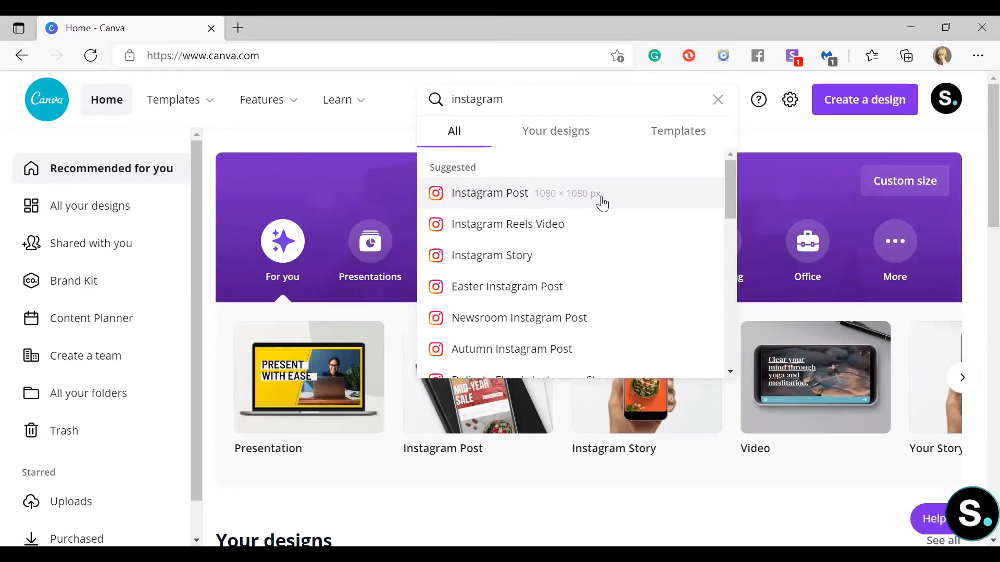
click(484, 204)
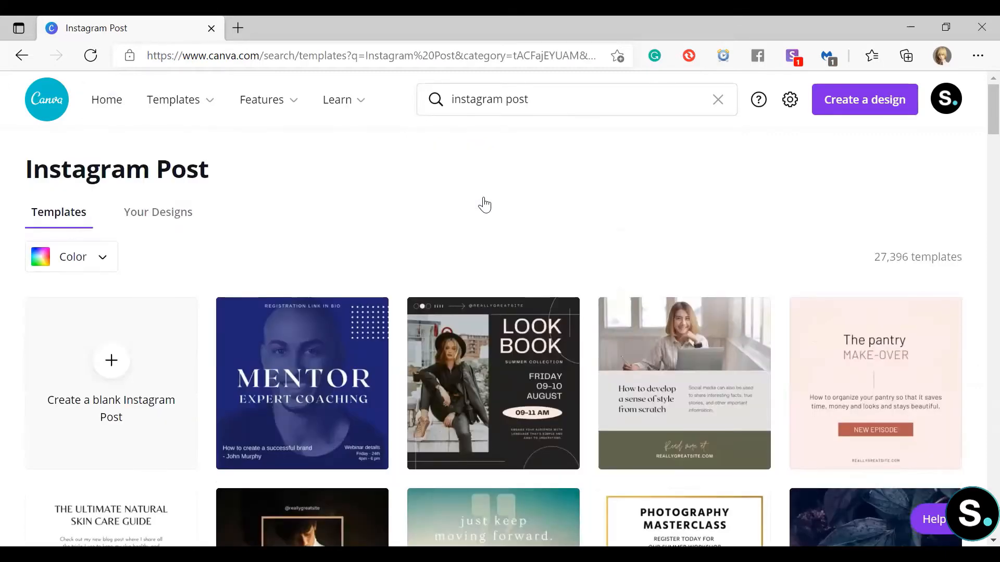
Start a design from the dark green "Liberta" Instagram post template titled "Let's Talk About Health"
scroll(484, 205, down, 7)
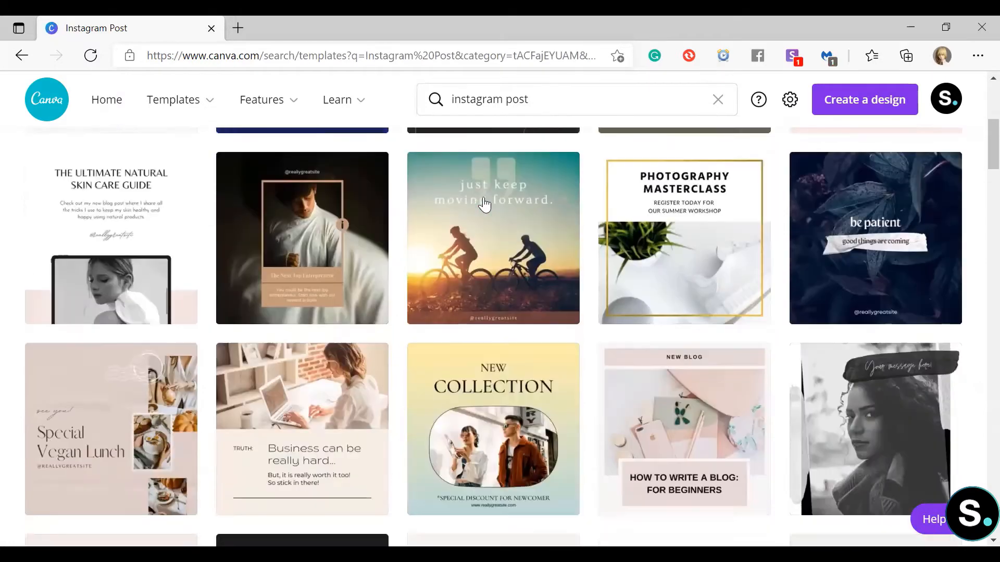
scroll(484, 205, down, 1)
scroll(484, 204, down, 3)
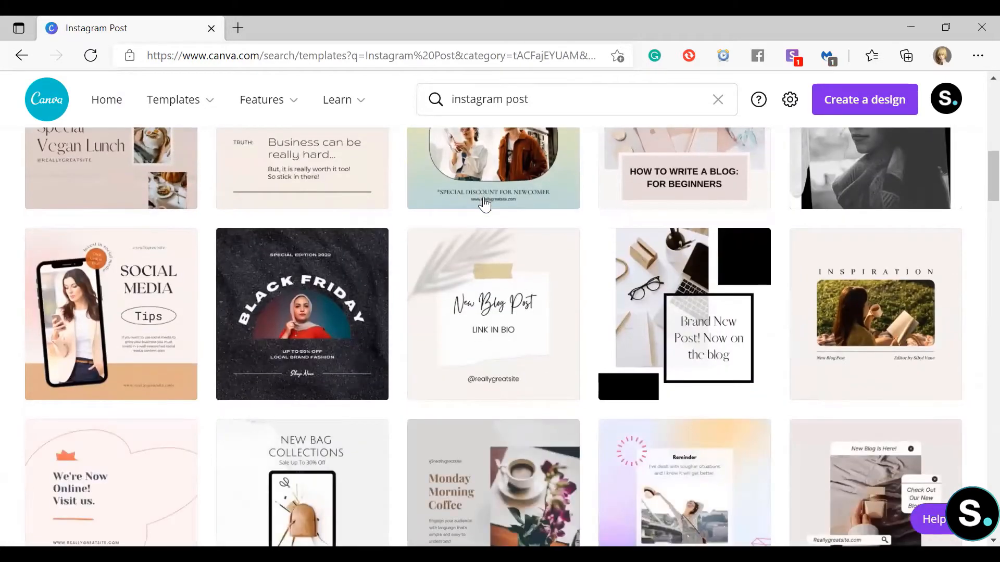
scroll(484, 204, down, 7)
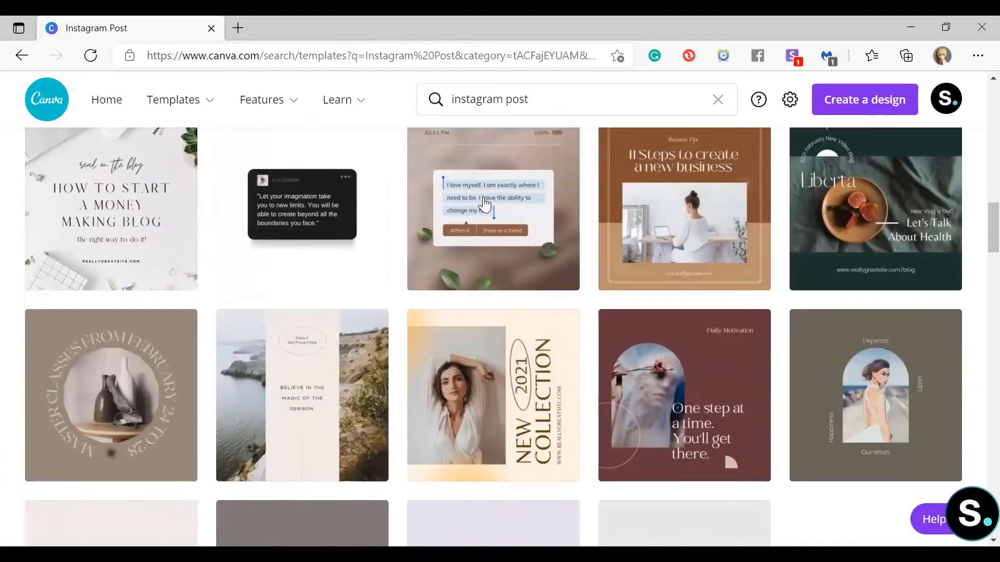
scroll(485, 205, up, 1)
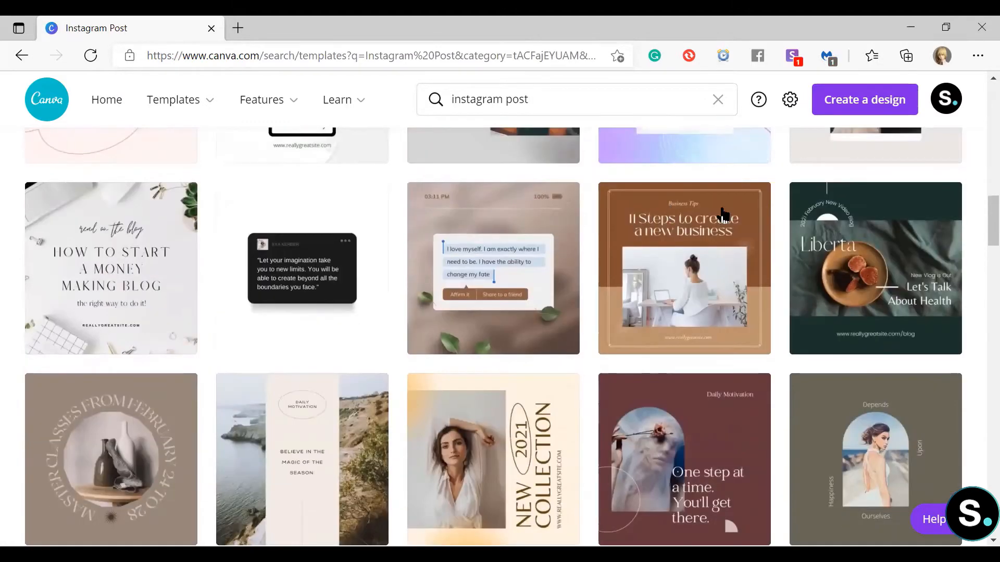
click(842, 277)
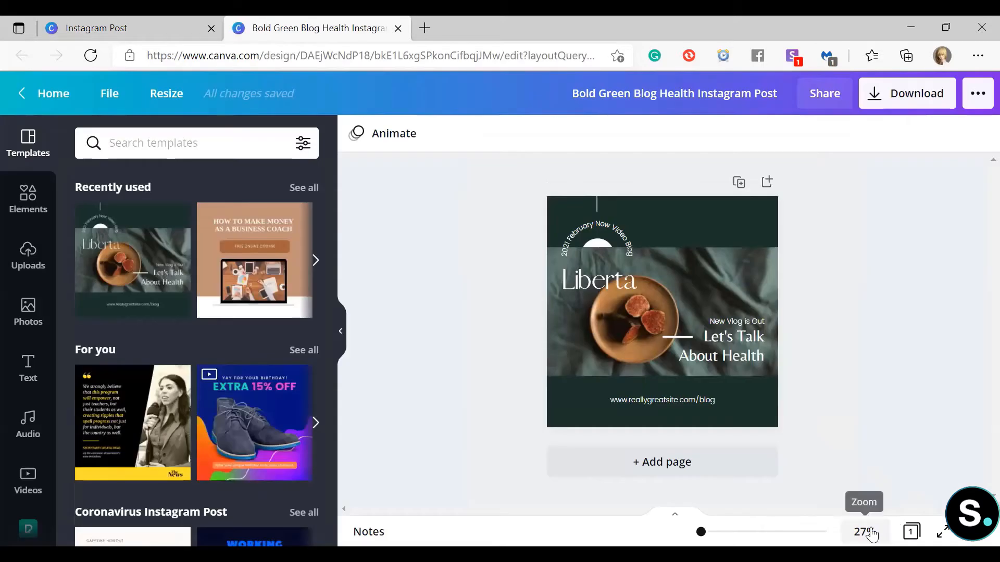
Search the photos for "pizza" and replace the template's fig plate photo with the free close-up of a basil-topped pizza
click(869, 532)
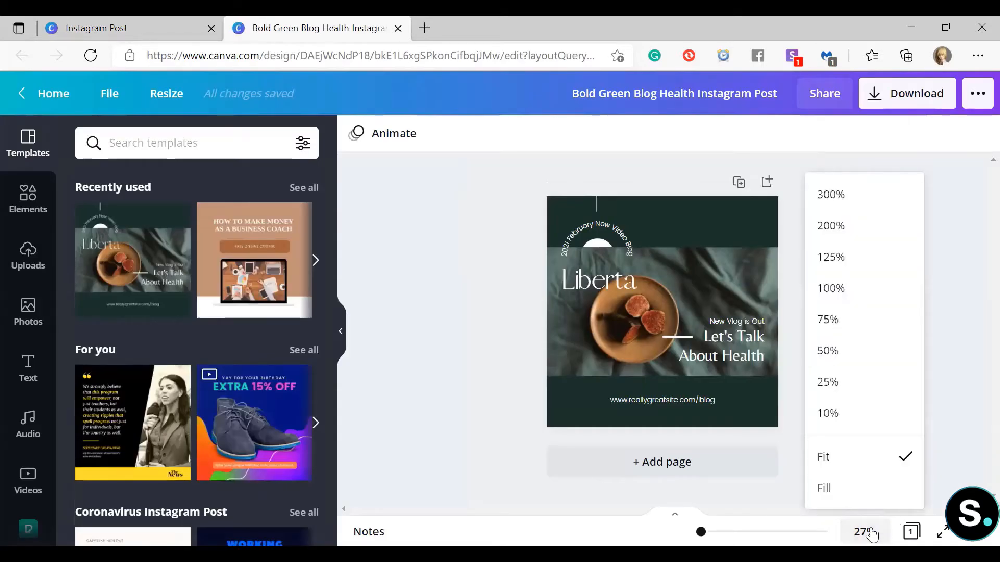
click(838, 348)
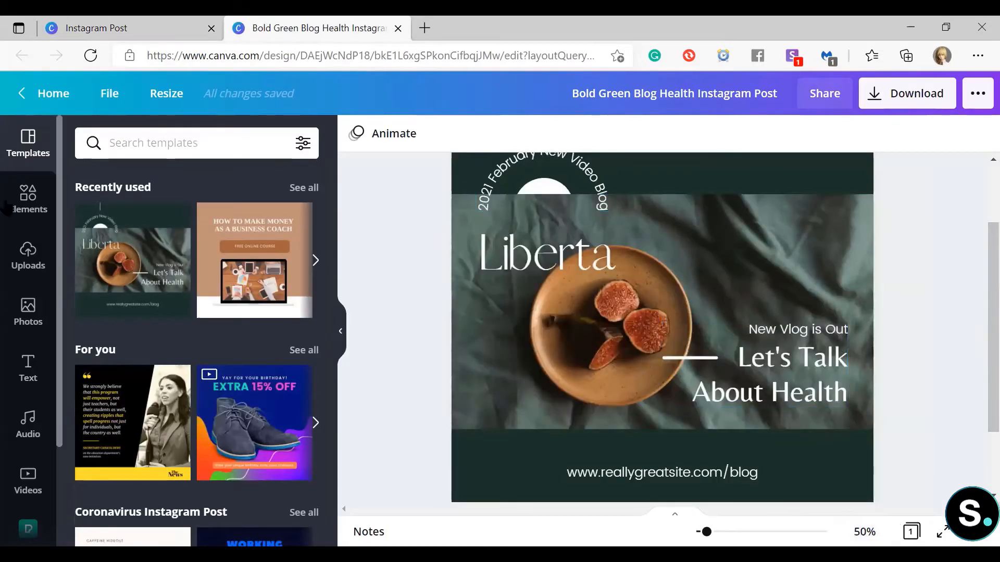
click(24, 309)
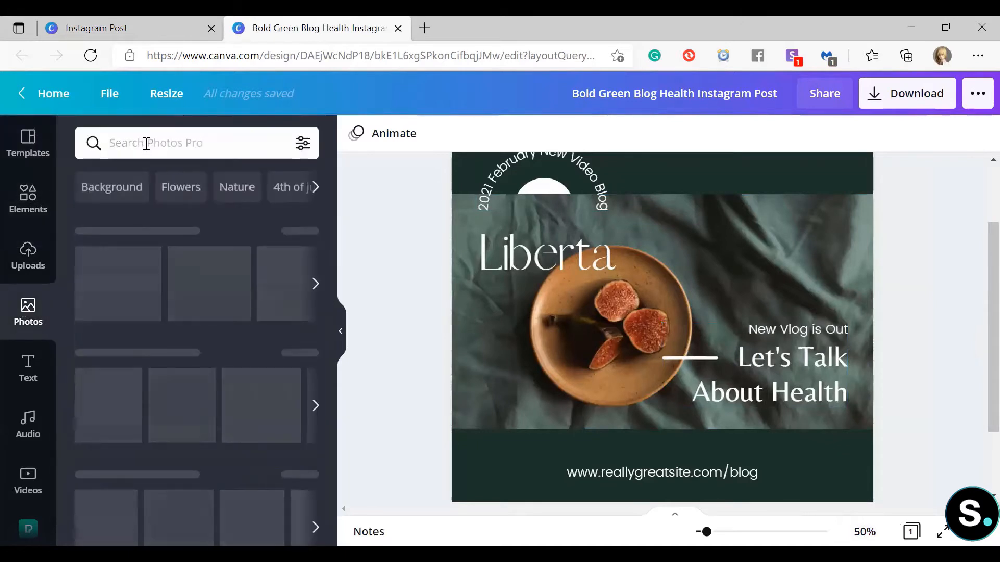
click(146, 143)
text(pizza)
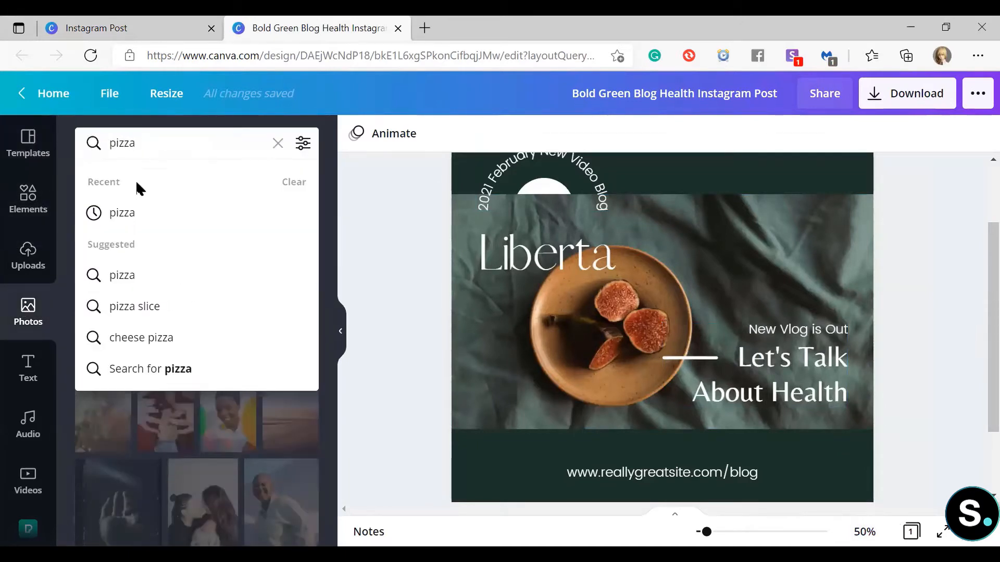
click(127, 215)
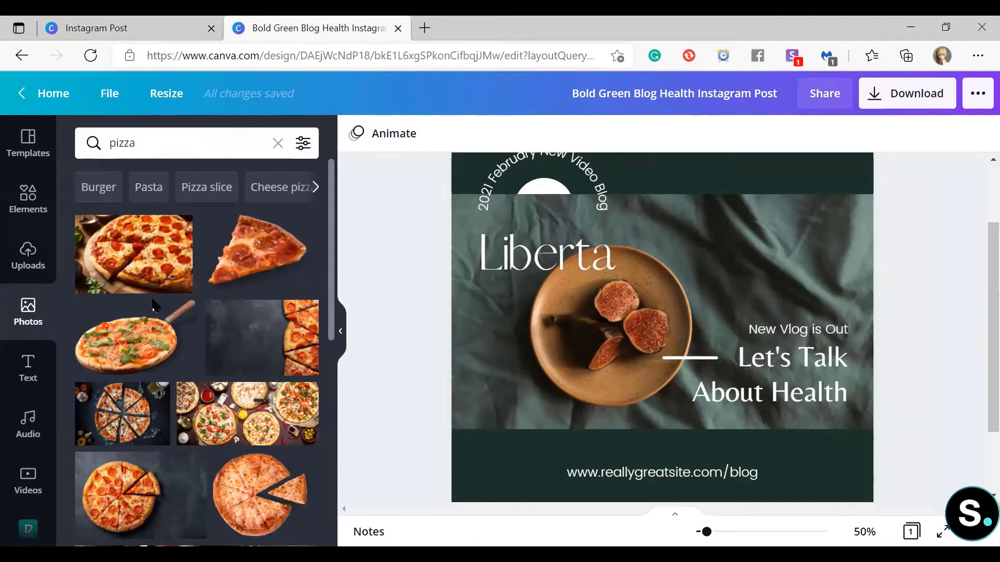
scroll(153, 306, down, 10)
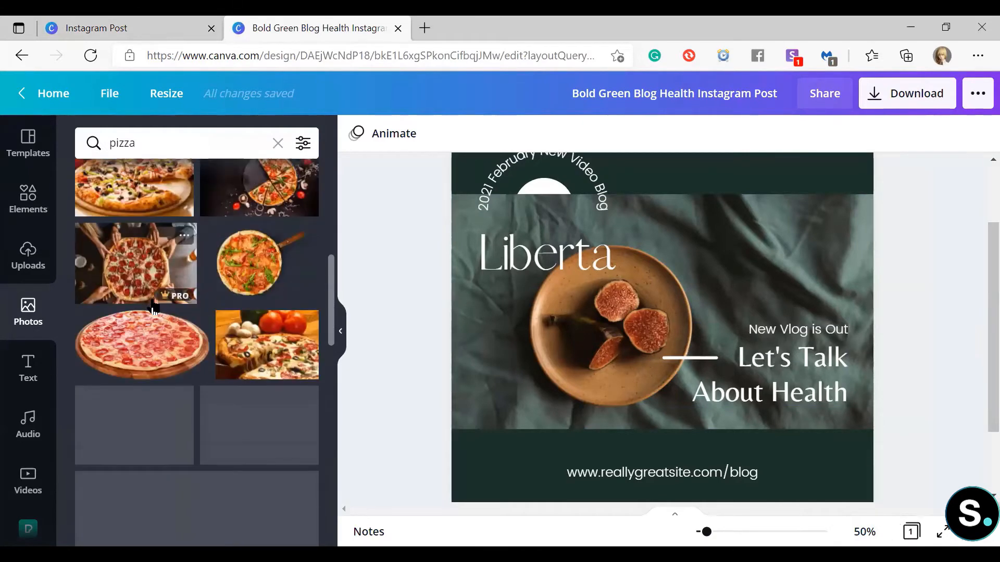
scroll(245, 326, down, 5)
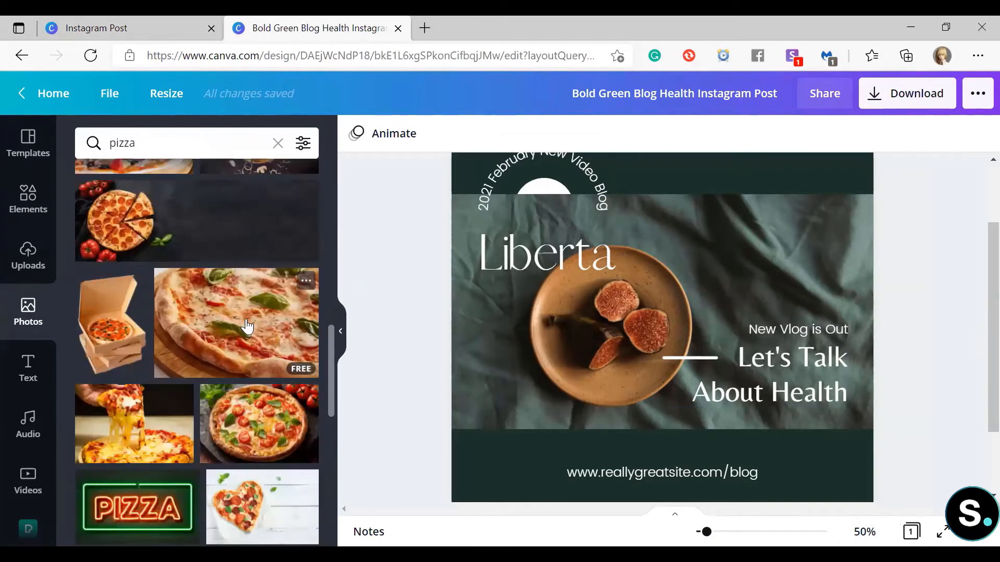
drag(263, 332, 483, 335)
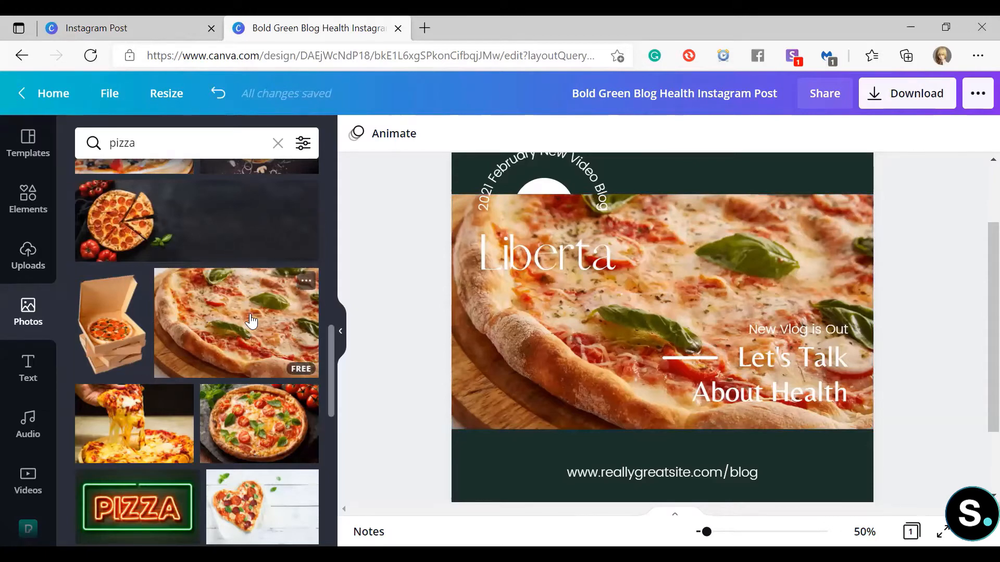
scroll(251, 321, down, 1)
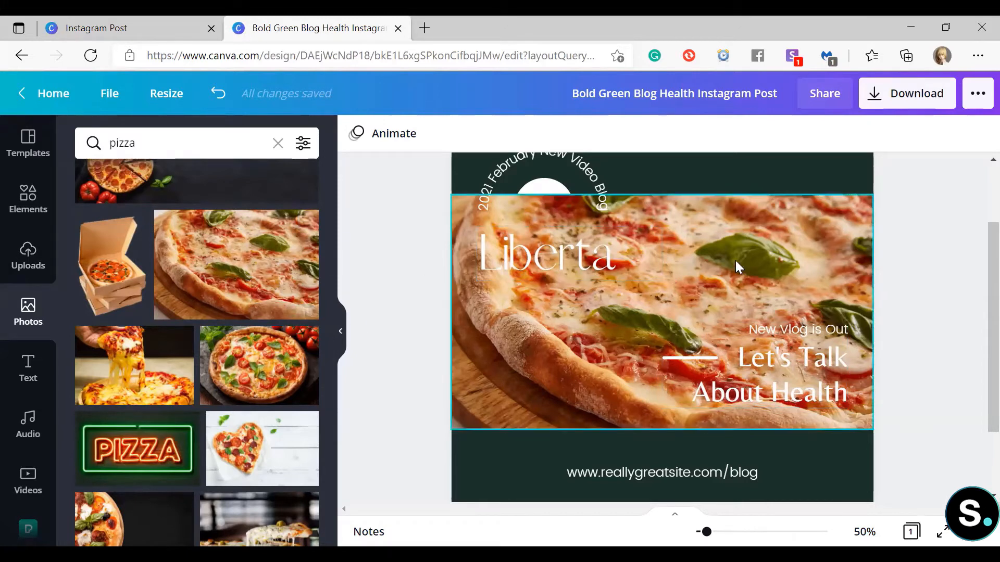
Replace the large "Liberta" heading text with "Lovely friday"
double_click(547, 262)
text(L)
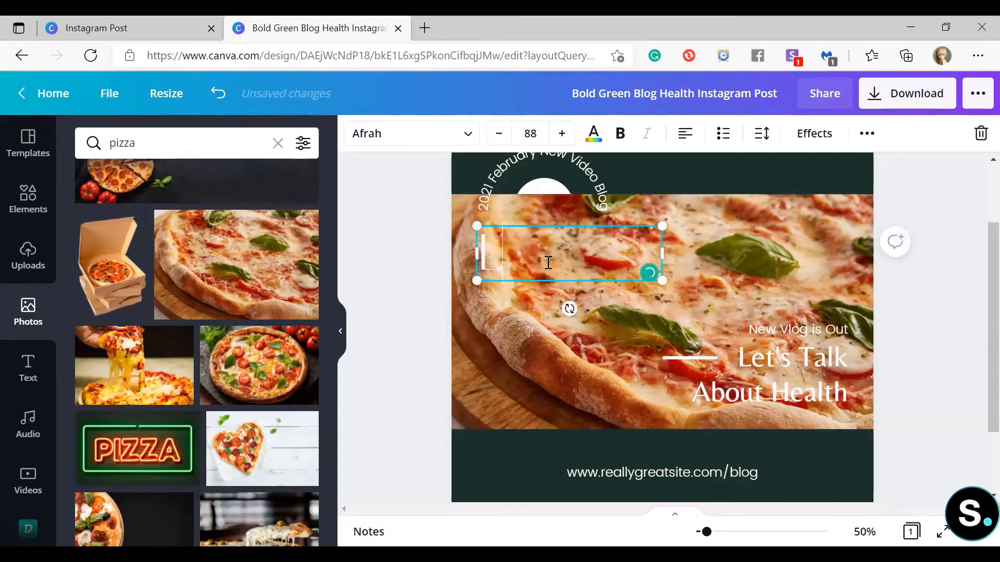
text(ovely friday)
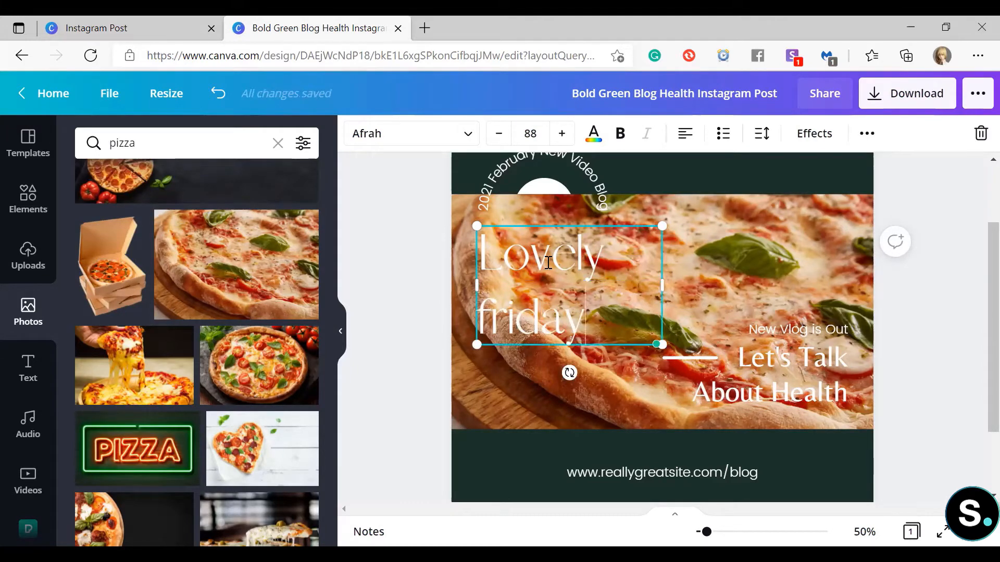
drag(601, 325, 468, 302)
click(408, 237)
Replace the curved text above the white half circle with "Coming Soon - July 2021"
scroll(407, 237, up, 2)
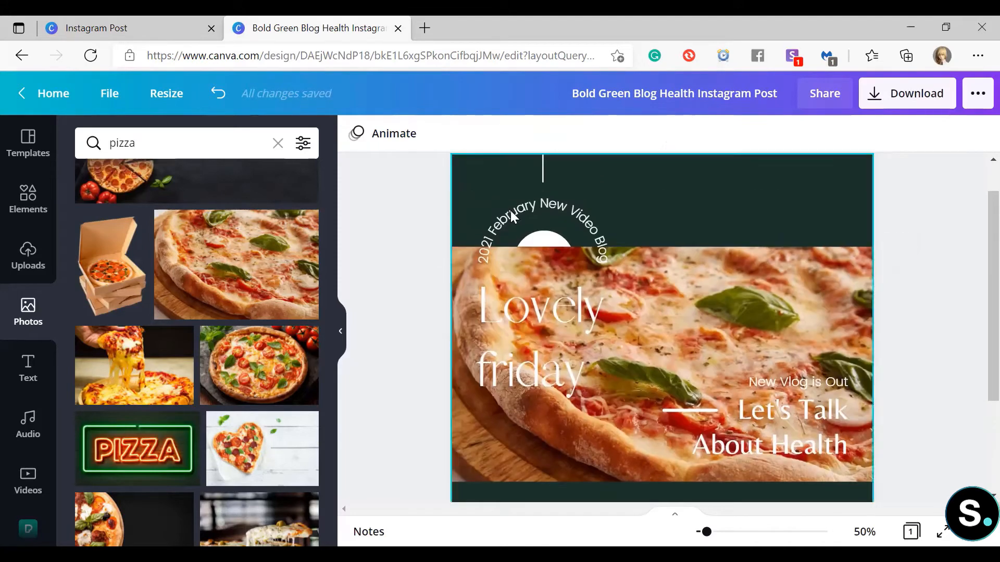
click(535, 210)
click(536, 212)
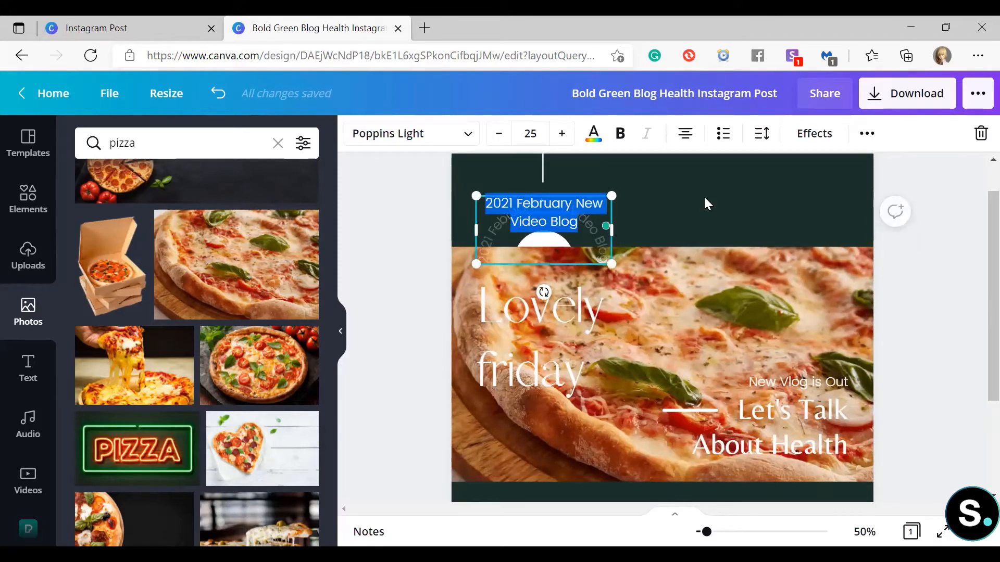
click(704, 195)
double_click(548, 211)
text(Comi)
text(ng Soon)
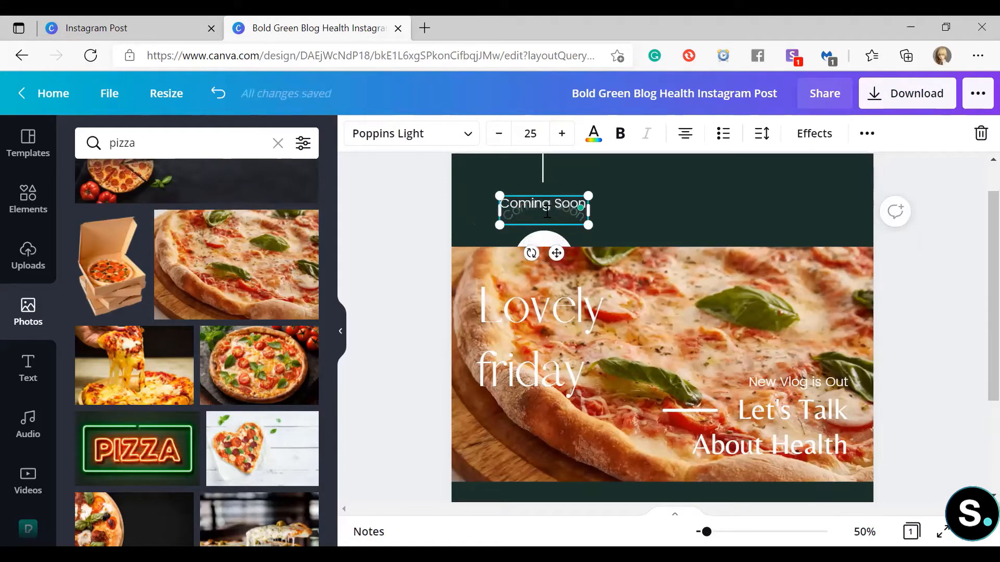
text( - July 2021)
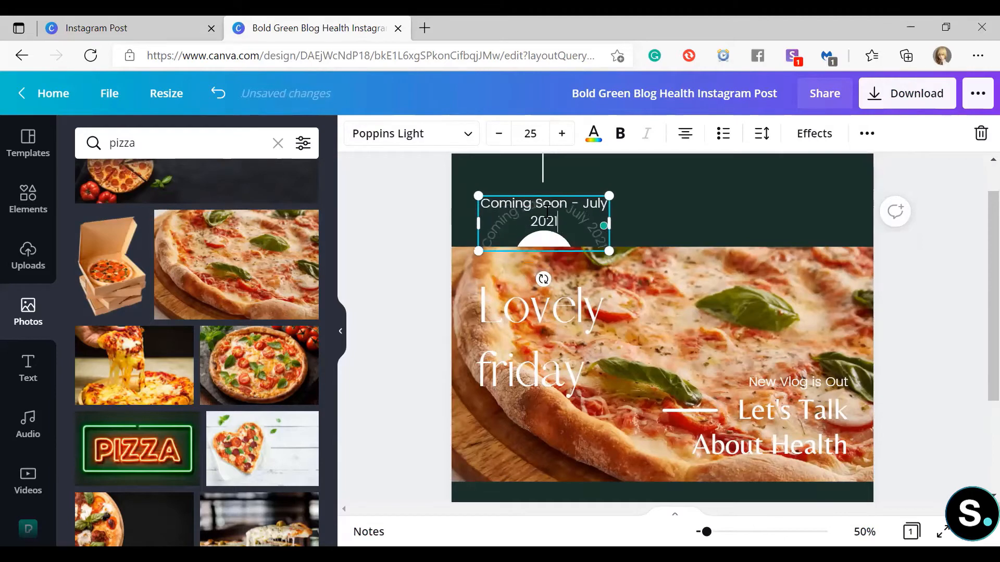
click(805, 200)
scroll(897, 257, up, 1)
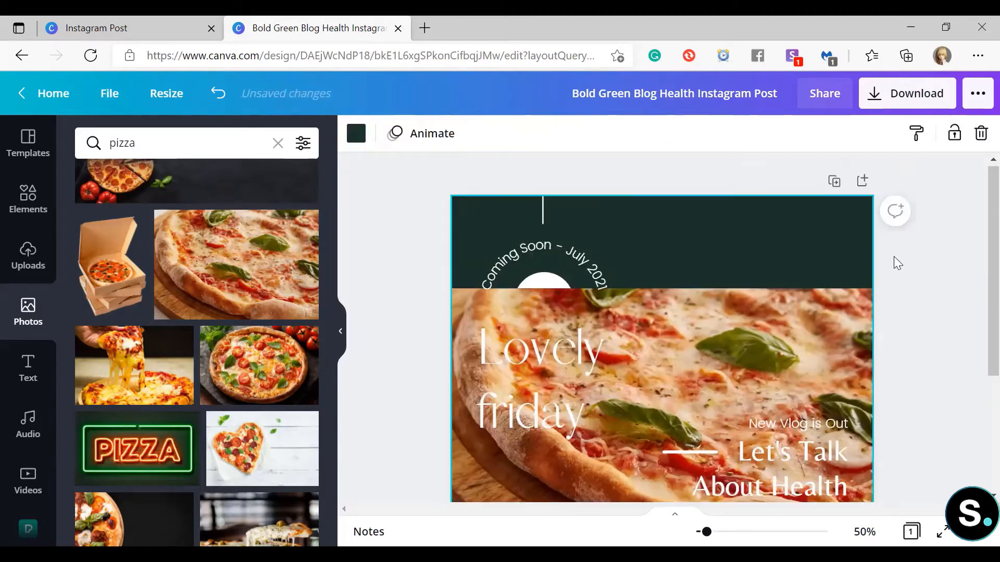
Change "New Vlog is Out" to "NEW PIZZA IS COMING!" and "Let's Talk About Health" to "You Will Love This!"
scroll(892, 254, down, 2)
double_click(799, 319)
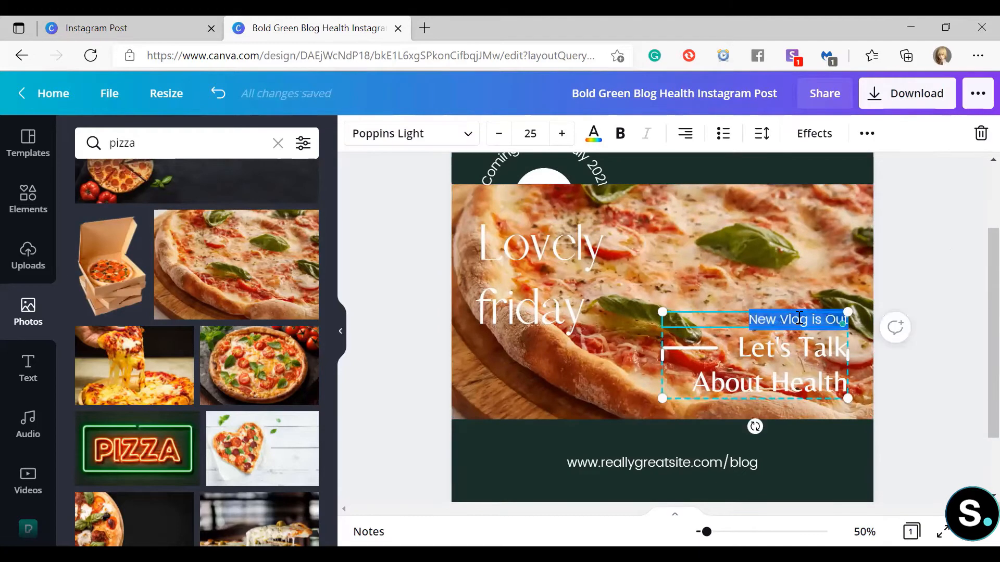
text(NEW PIZ)
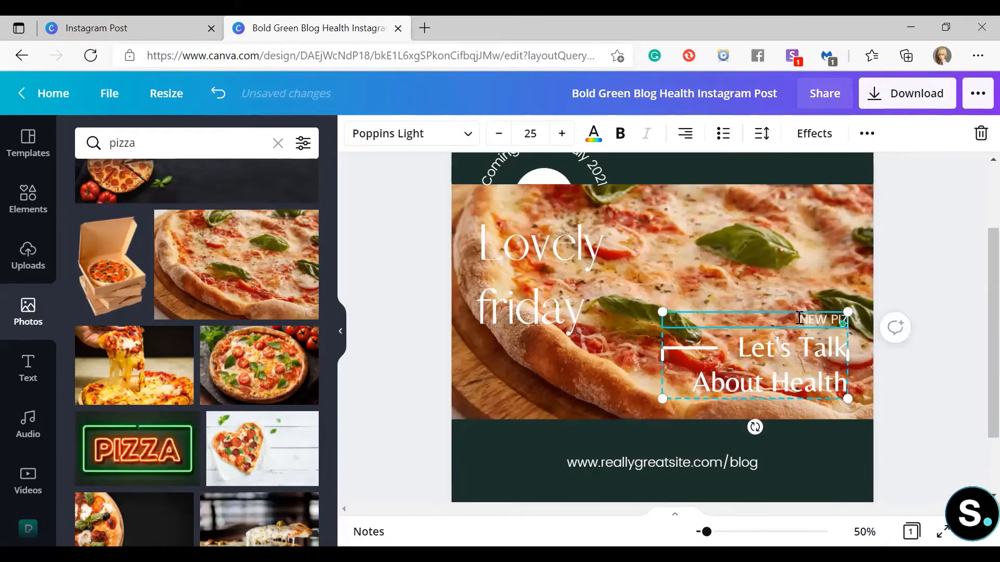
text(ZA IS COMING!)
double_click(775, 373)
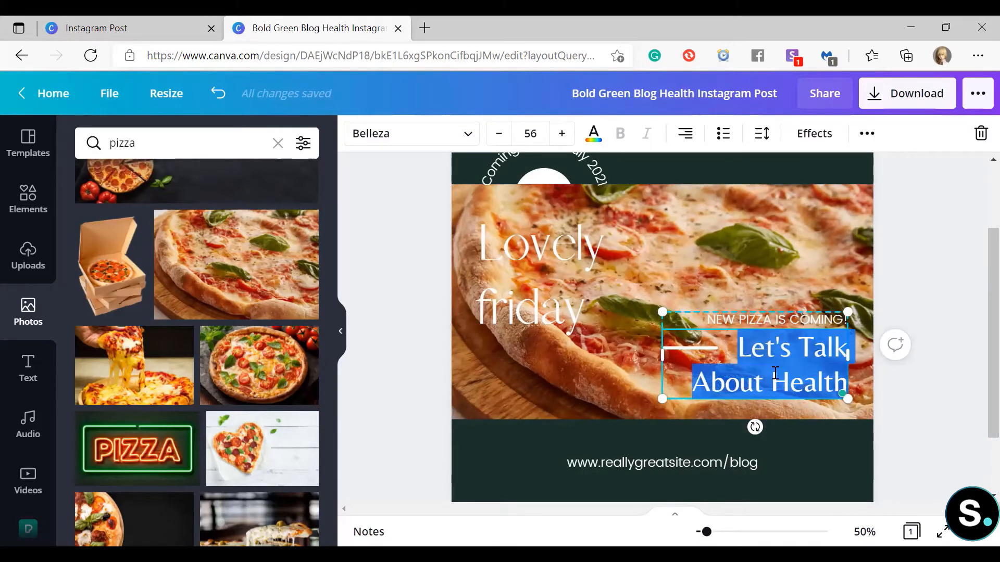
text(You Will Love This!)
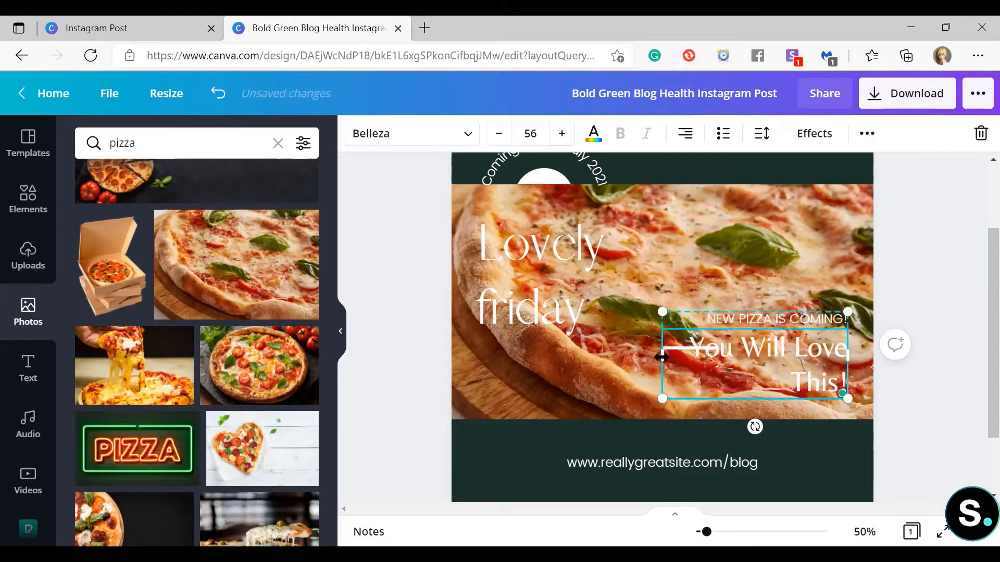
Widen the "You Will Love This!" text box to the left and shift the white line clear of the text
drag(661, 357, 624, 357)
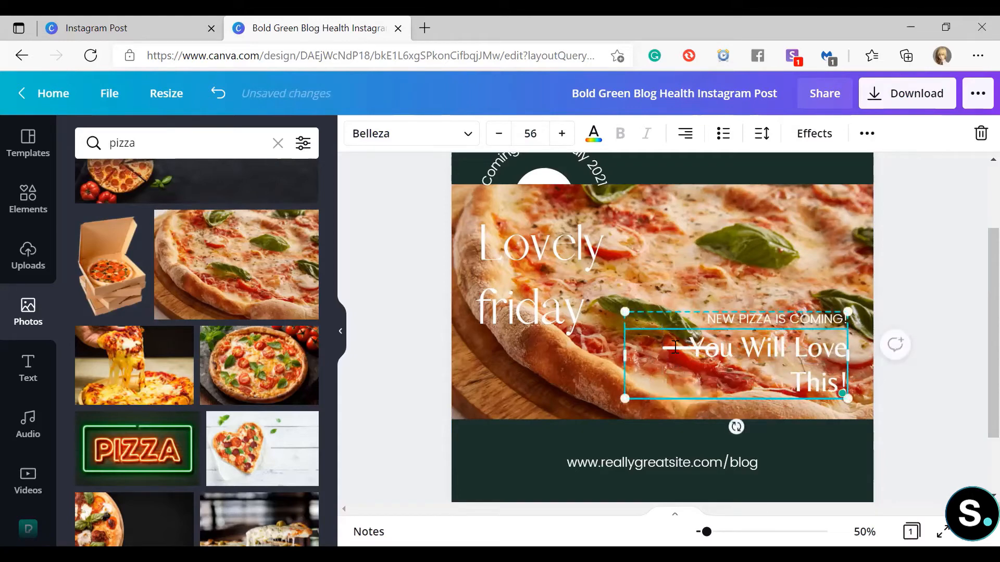
click(937, 403)
drag(677, 348, 652, 347)
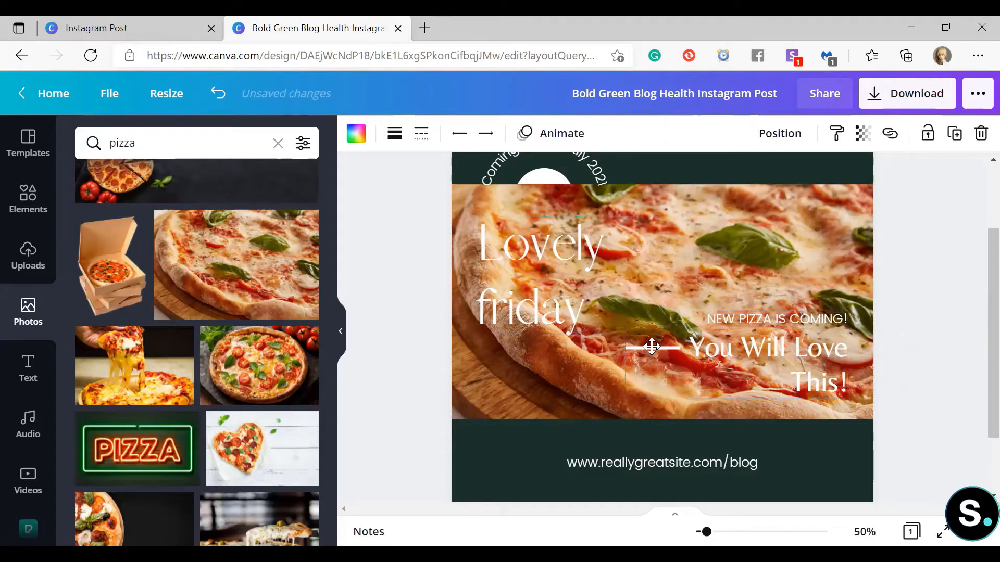
Narrow the text box so it wraps as "You Will" over "Love This!", and move the white line beside its first row
click(726, 356)
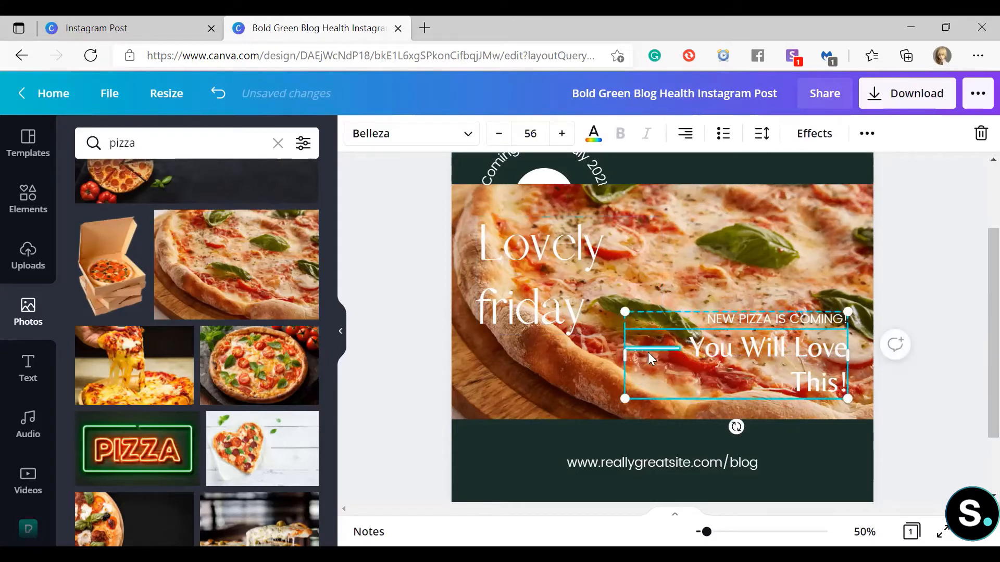
drag(625, 356, 727, 347)
click(919, 413)
scroll(610, 366, down, 1)
scroll(611, 366, up, 1)
click(942, 424)
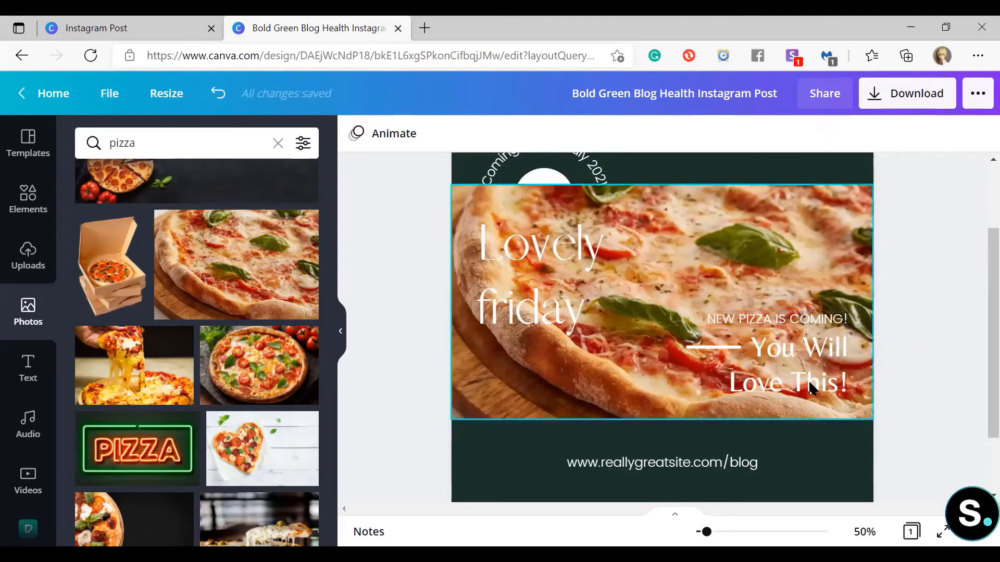
Check the Curve shape setting in the text effects of "Coming Soon - July 2021"
click(712, 346)
scroll(465, 329, up, 2)
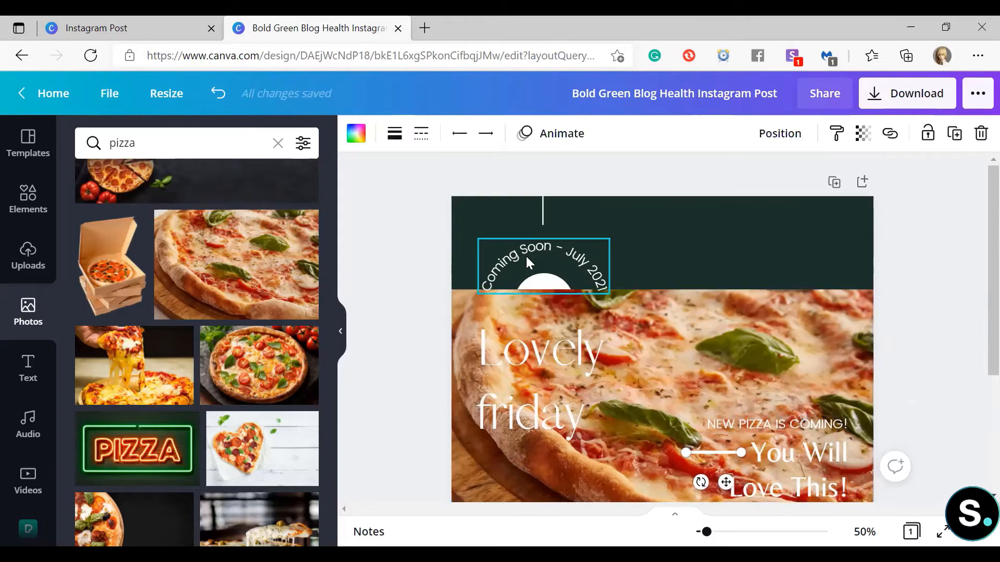
click(562, 250)
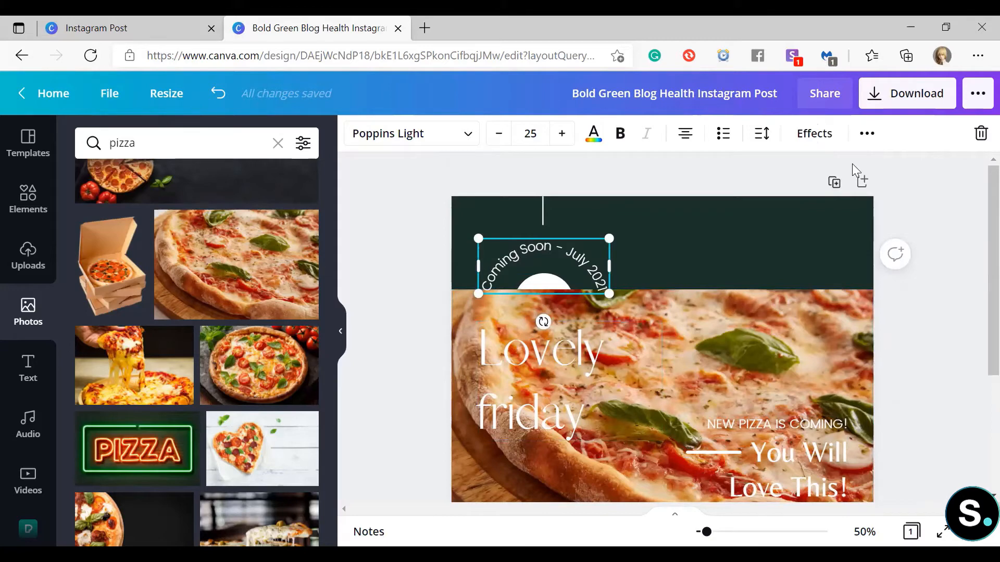
click(812, 135)
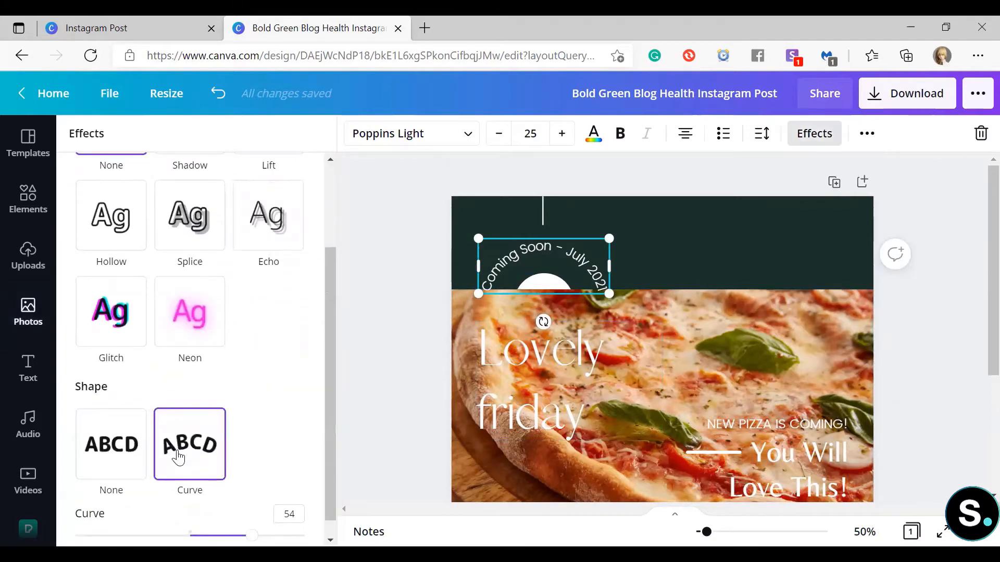
scroll(277, 432, down, 1)
mouse_move(252, 516)
mouse_down()
mouse_move(230, 516)
mouse_move(252, 516)
mouse_up()
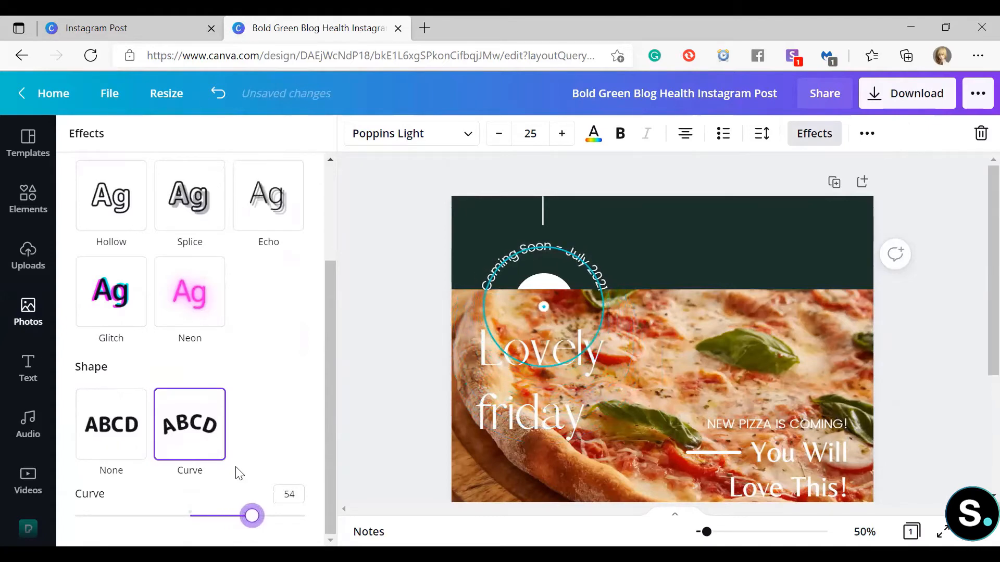
click(381, 413)
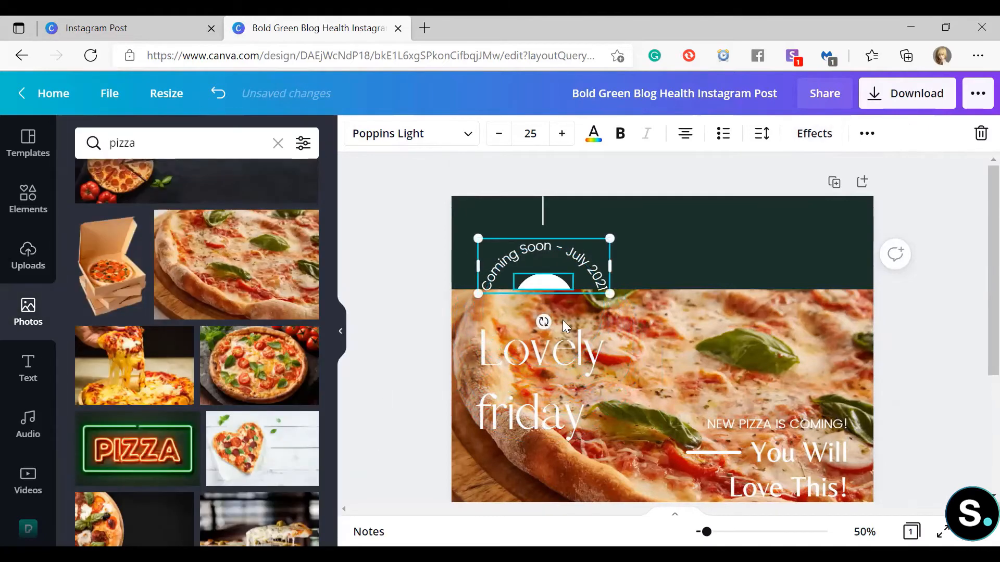
Try the Shadow, Lift, Hollow, Splice and Glitch effects on the "Lovely friday" text
scroll(785, 396, down, 1)
scroll(785, 395, down, 1)
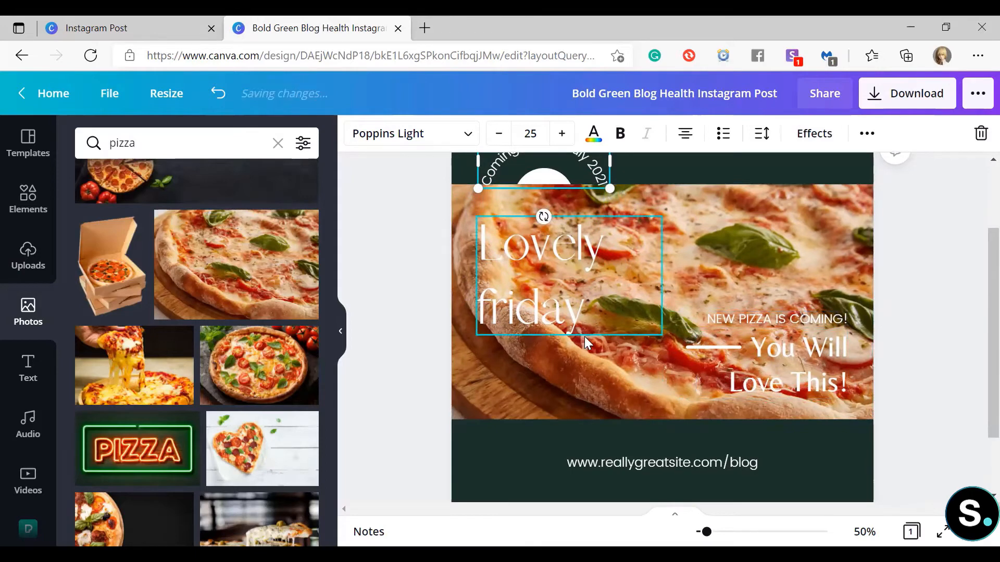
scroll(584, 337, up, 1)
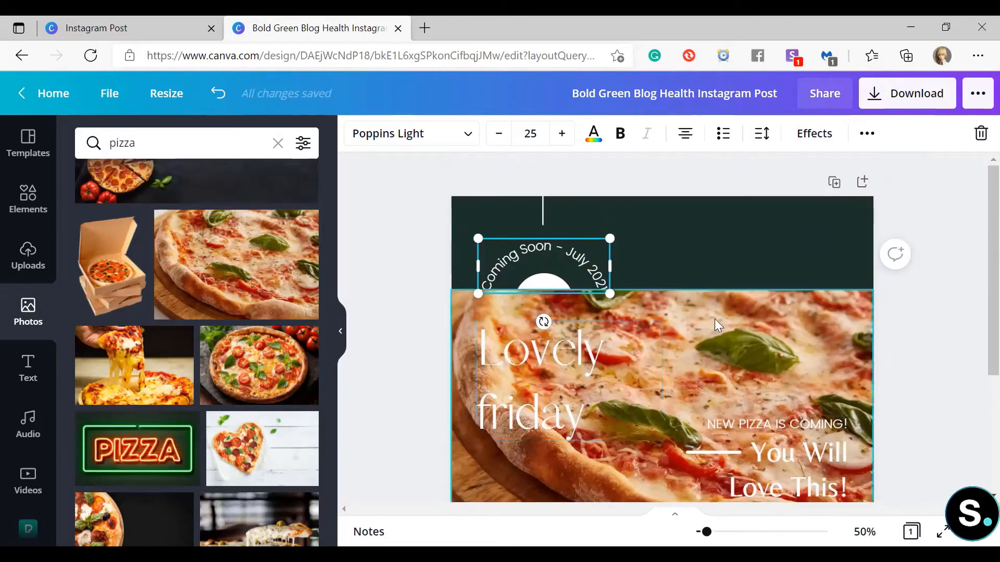
scroll(715, 325, down, 1)
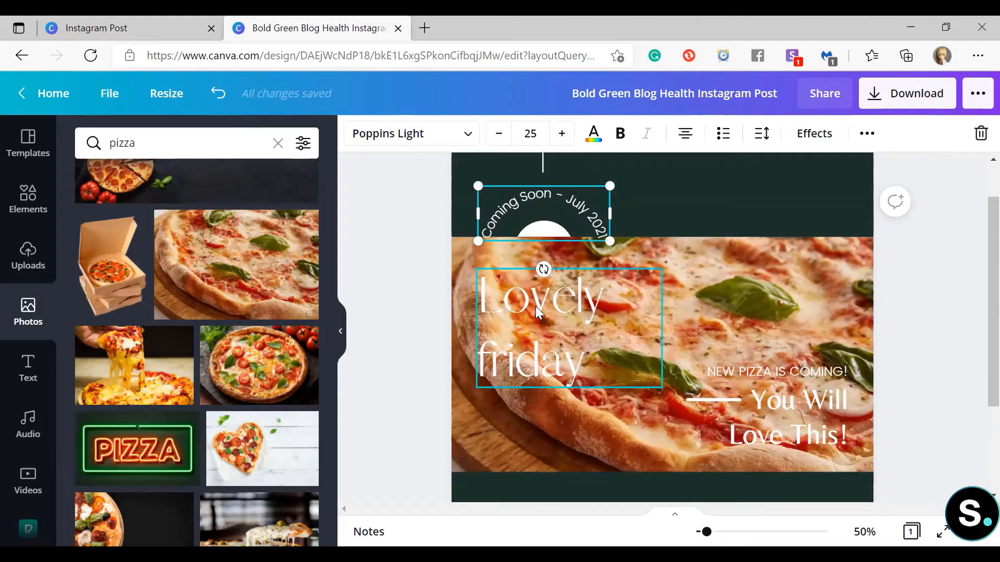
click(535, 327)
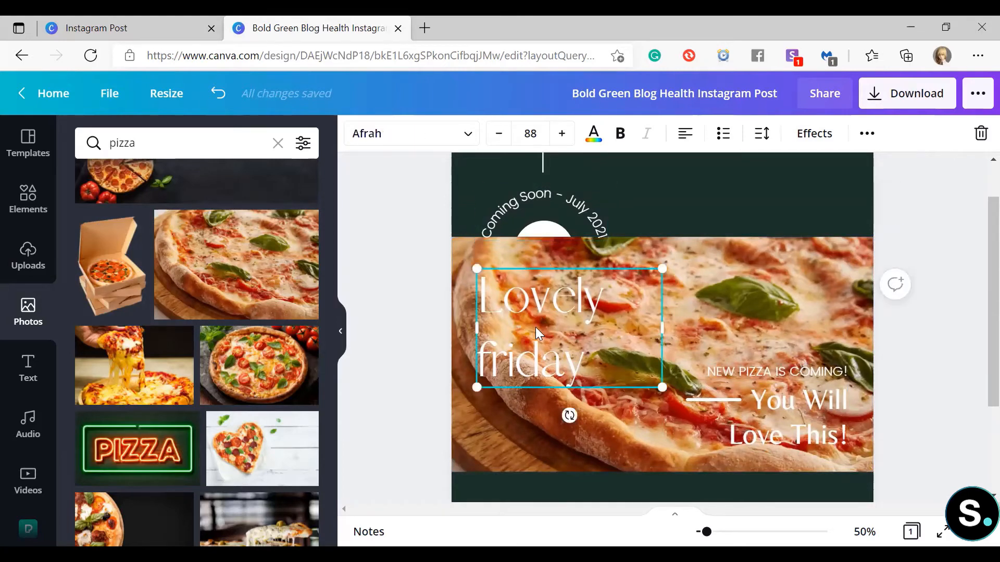
click(810, 136)
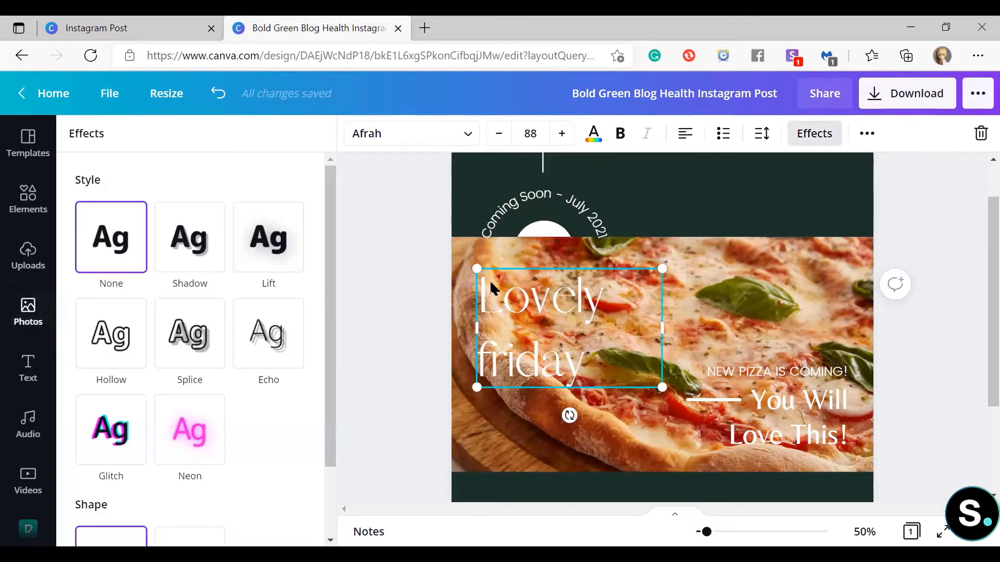
click(191, 255)
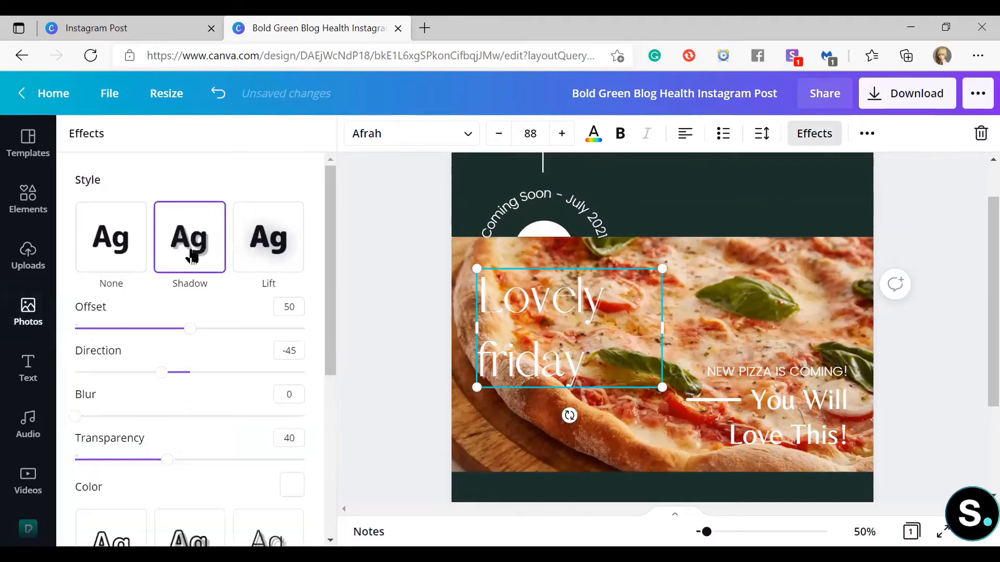
click(271, 237)
scroll(273, 237, down, 3)
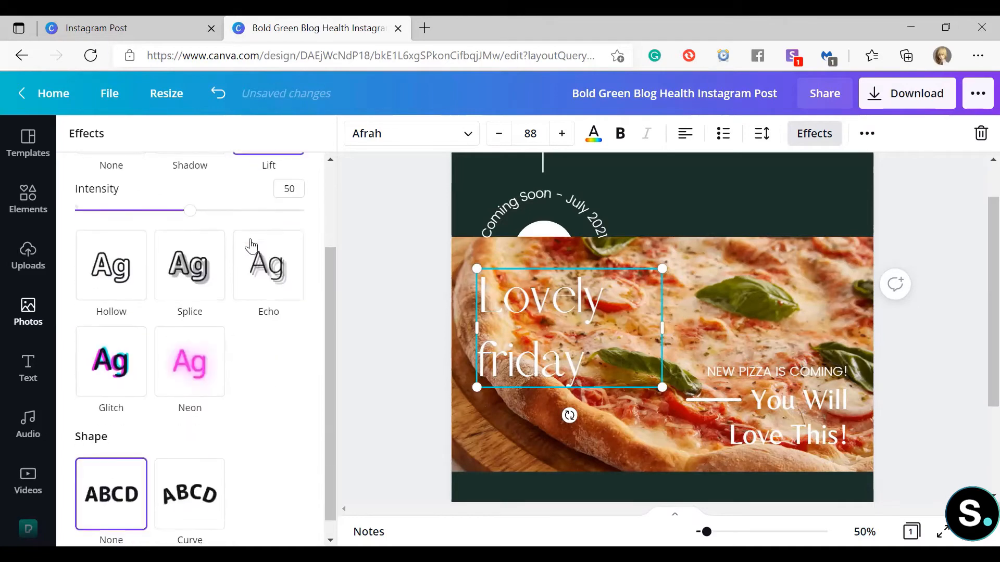
click(121, 268)
click(173, 264)
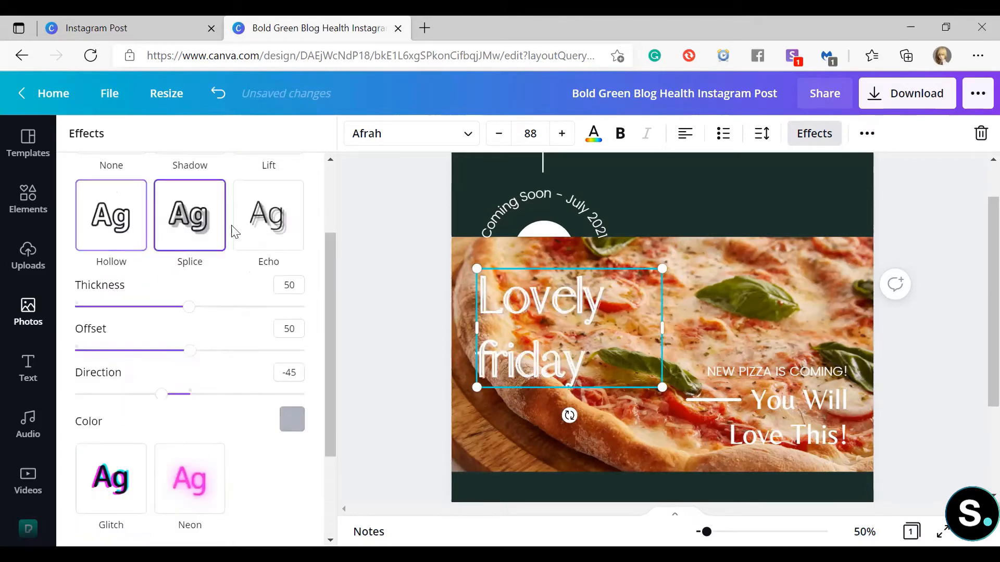
click(110, 471)
Apply the Neon effect to the "Lovely friday" text and color it light green from the default colors
scroll(98, 348, down, 4)
click(204, 249)
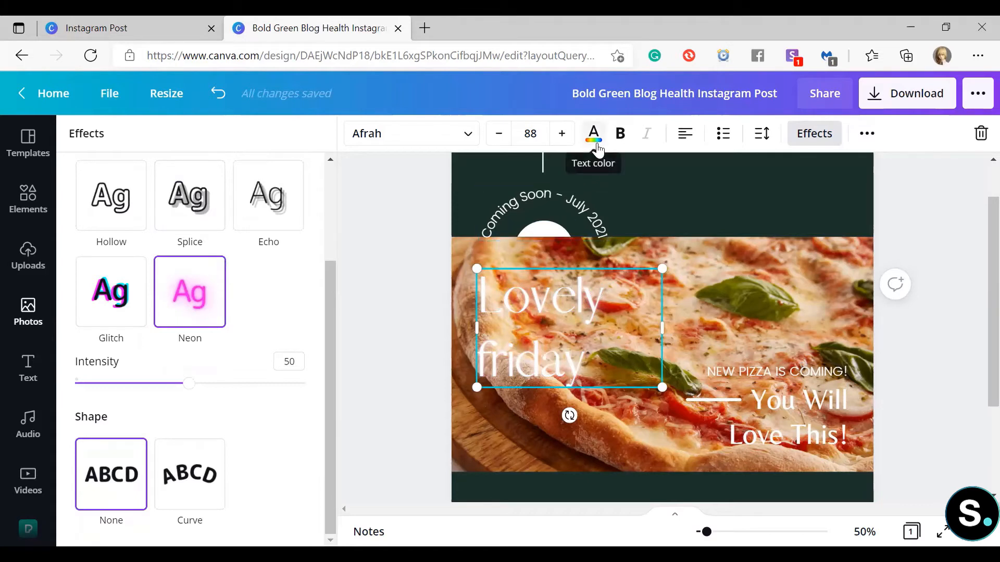
click(594, 135)
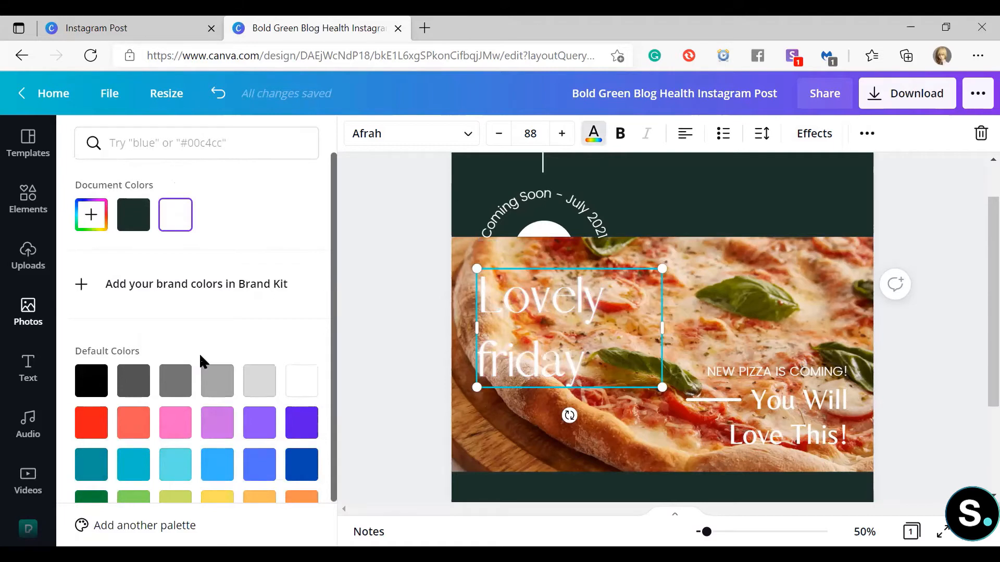
scroll(201, 360, down, 1)
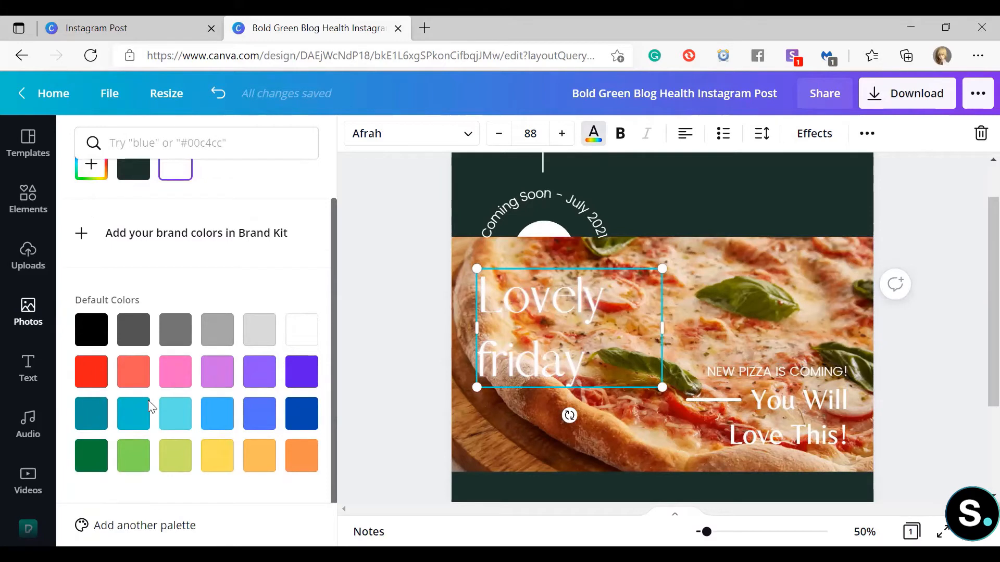
click(137, 453)
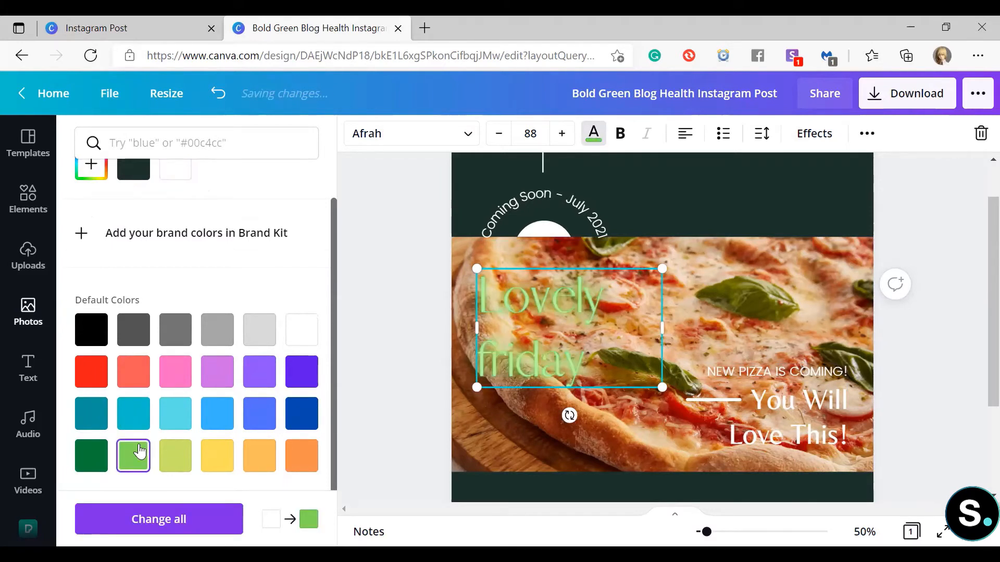
click(140, 454)
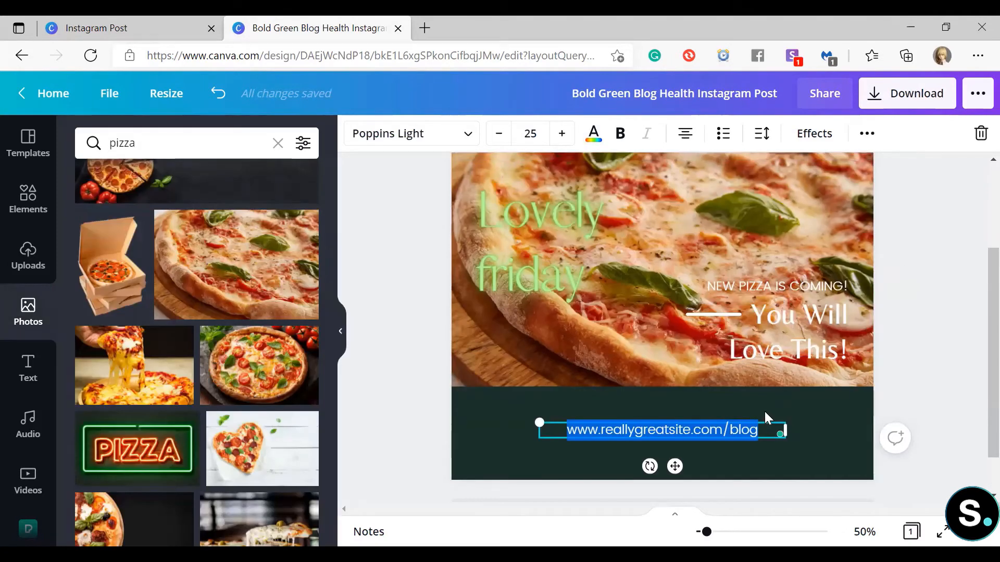
click(764, 413)
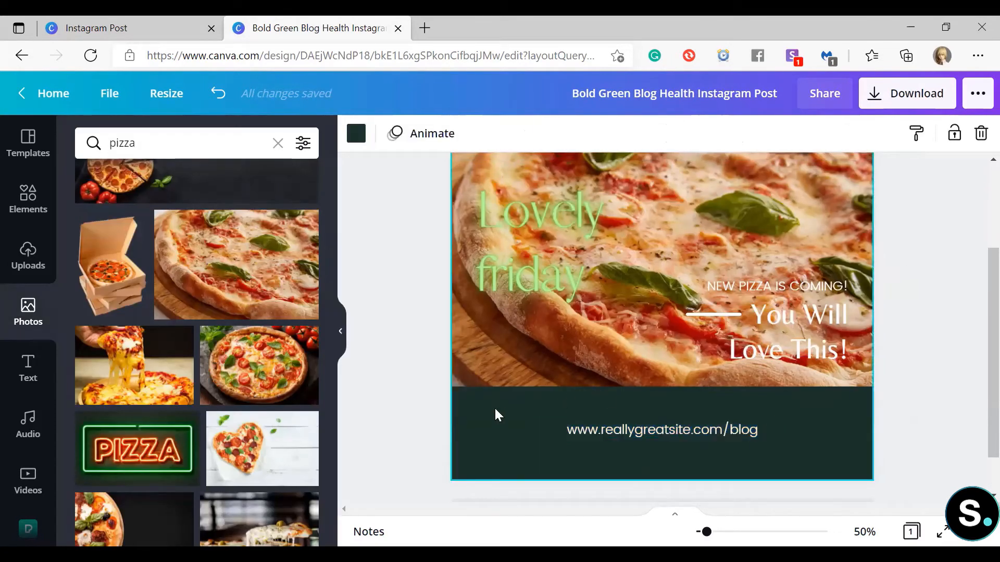
click(636, 441)
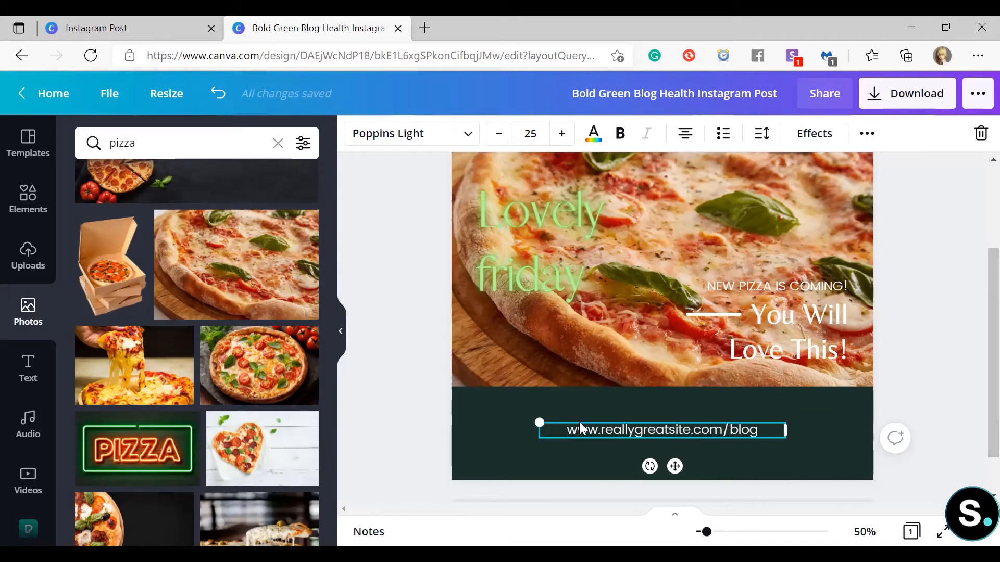
Look through the featured graphics in the elements library
click(9, 215)
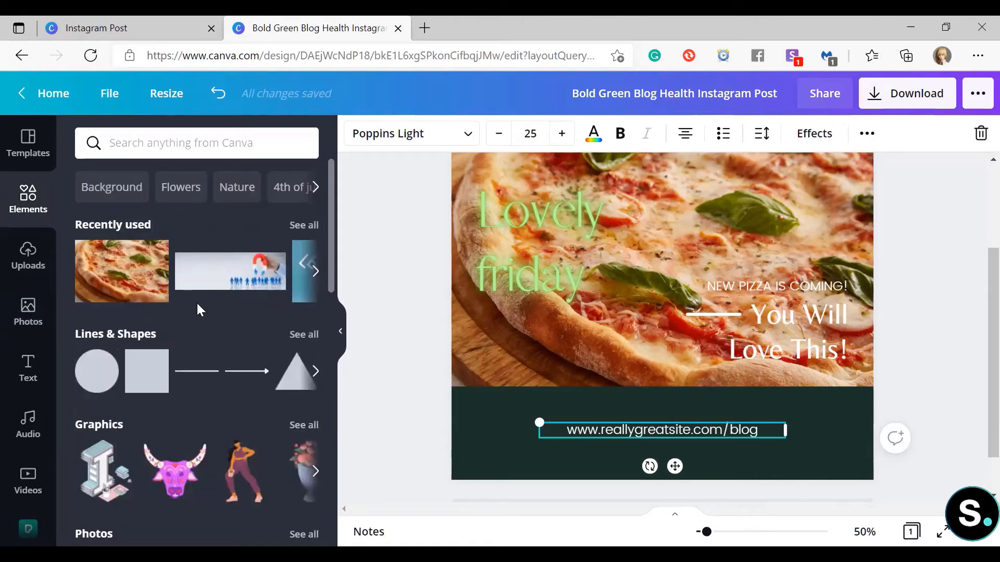
scroll(198, 307, down, 2)
scroll(197, 307, down, 1)
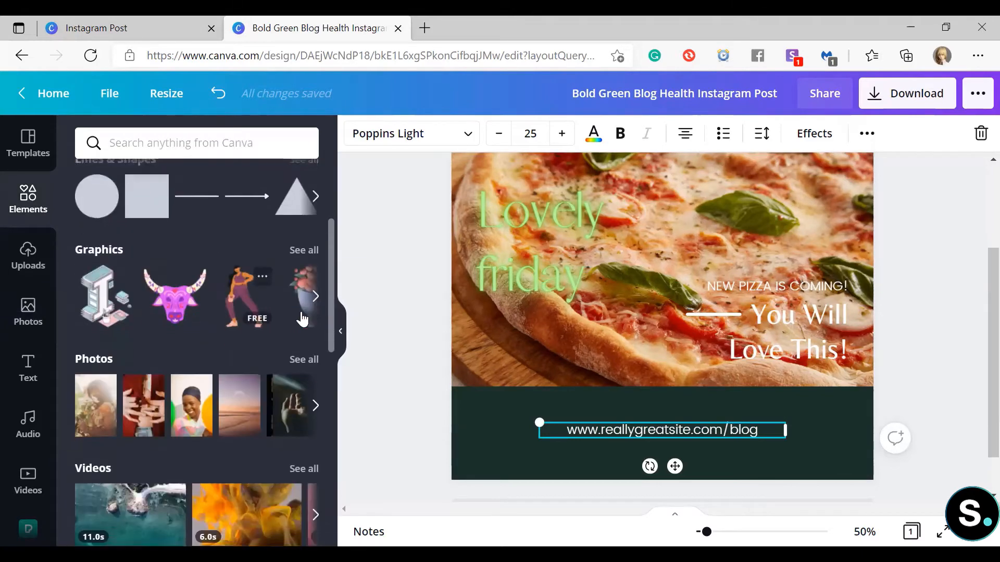
click(315, 297)
click(315, 297)
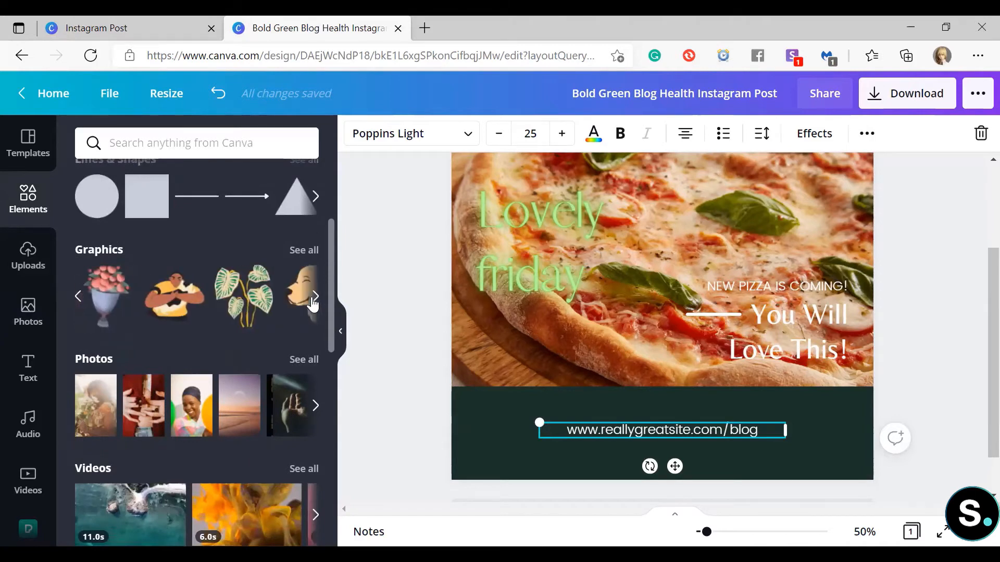
click(314, 296)
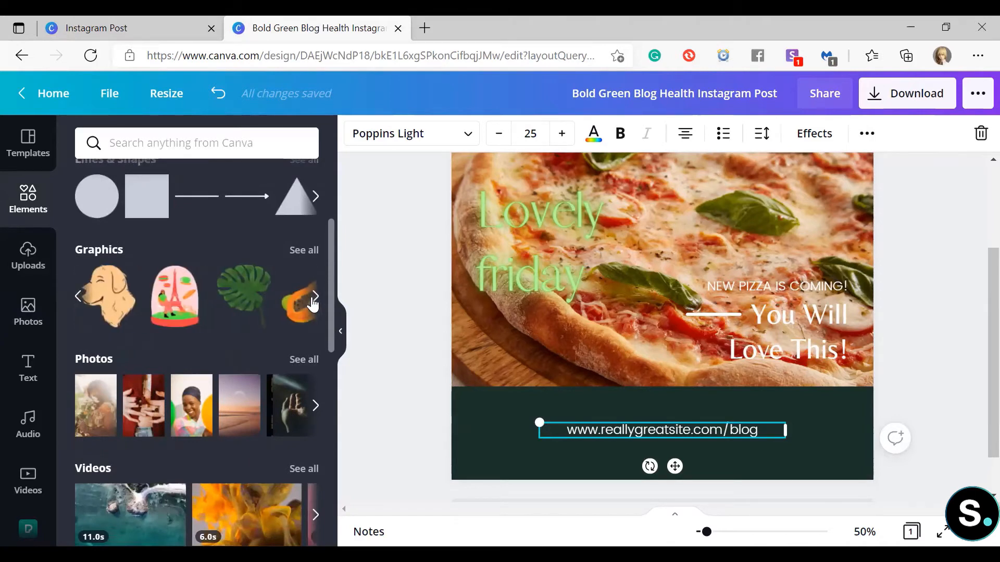
click(313, 298)
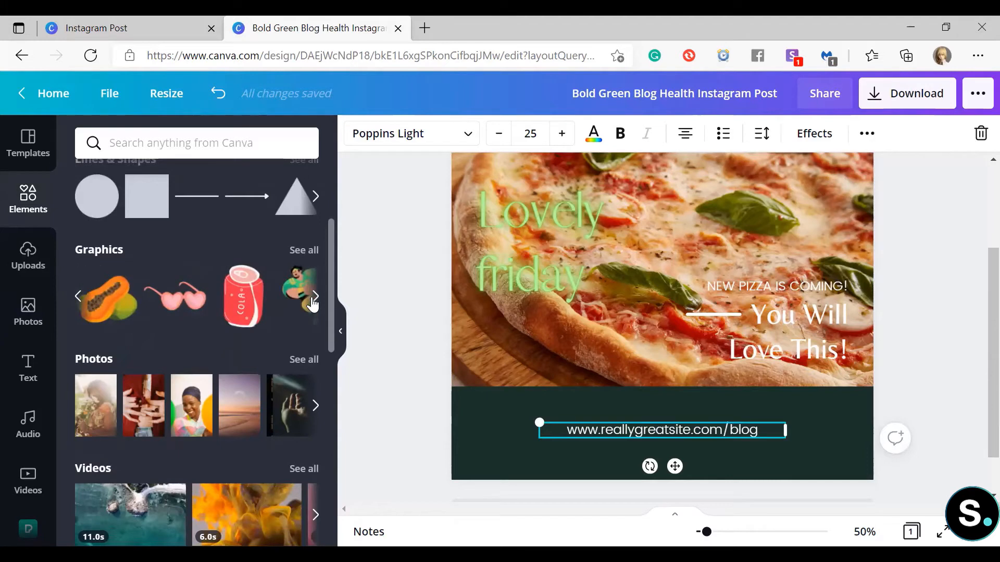
click(315, 297)
click(314, 297)
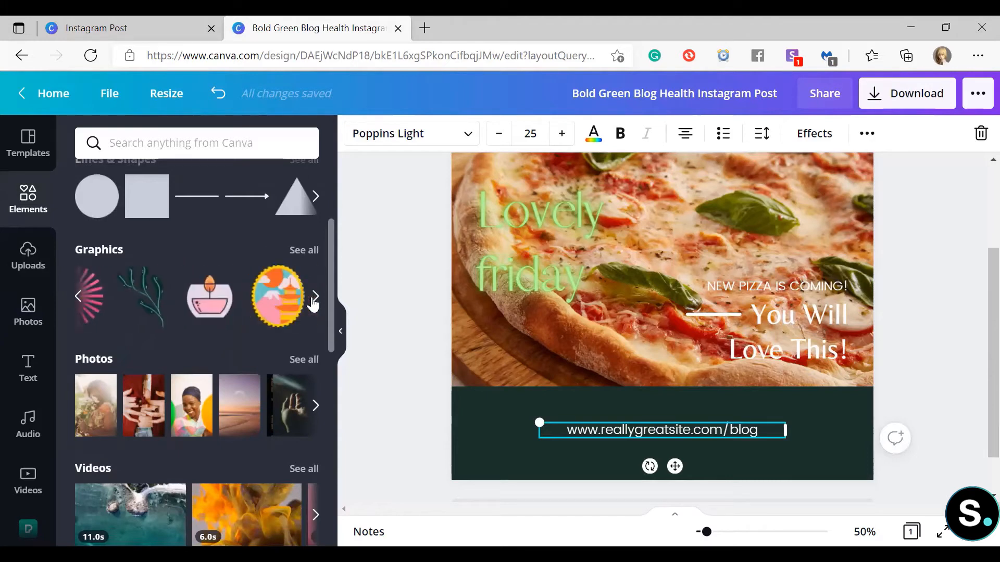
Search the elements library for "pizza" and narrow the results to graphics
click(138, 147)
text(plzza)
key(Return)
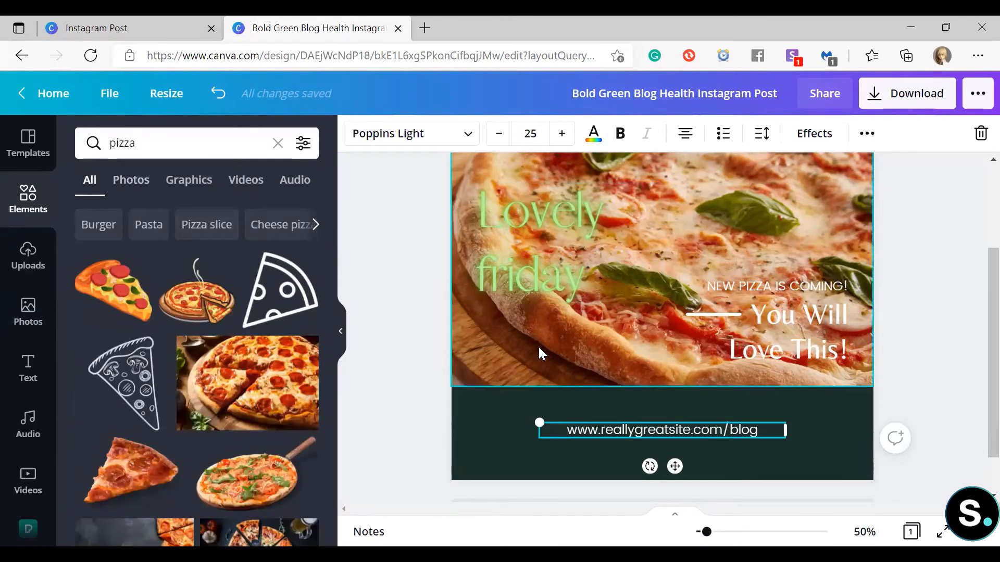
scroll(538, 345, up, 2)
click(180, 186)
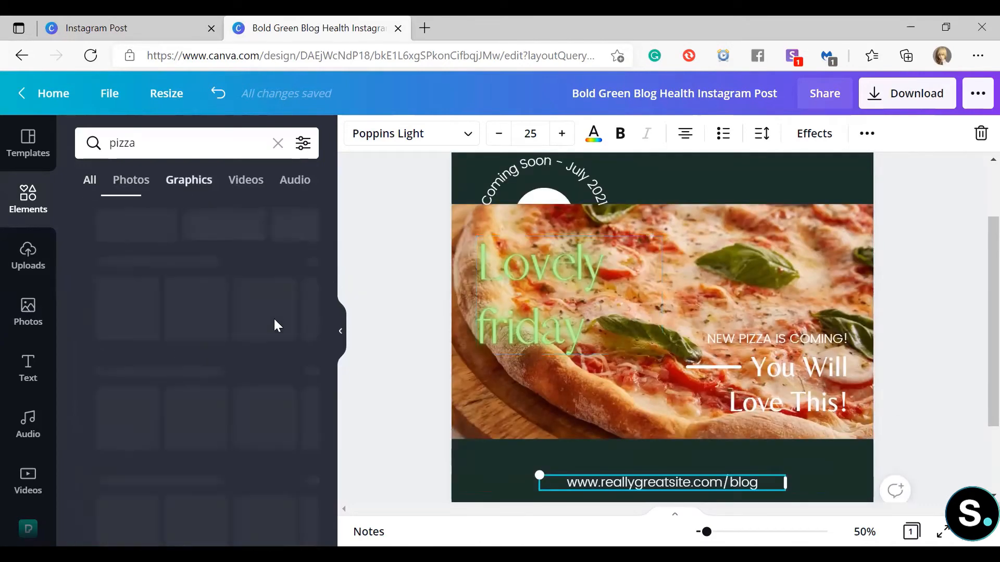
Find the graphic of two stacked boxes labelled "Pizza" among the results and add it to the post
scroll(275, 327, down, 2)
scroll(275, 327, down, 5)
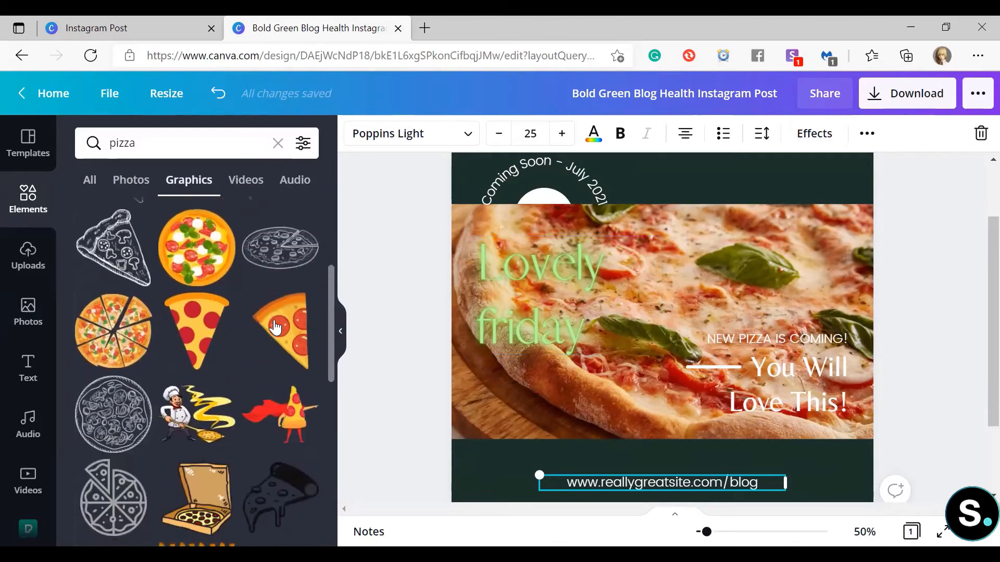
scroll(275, 327, down, 3)
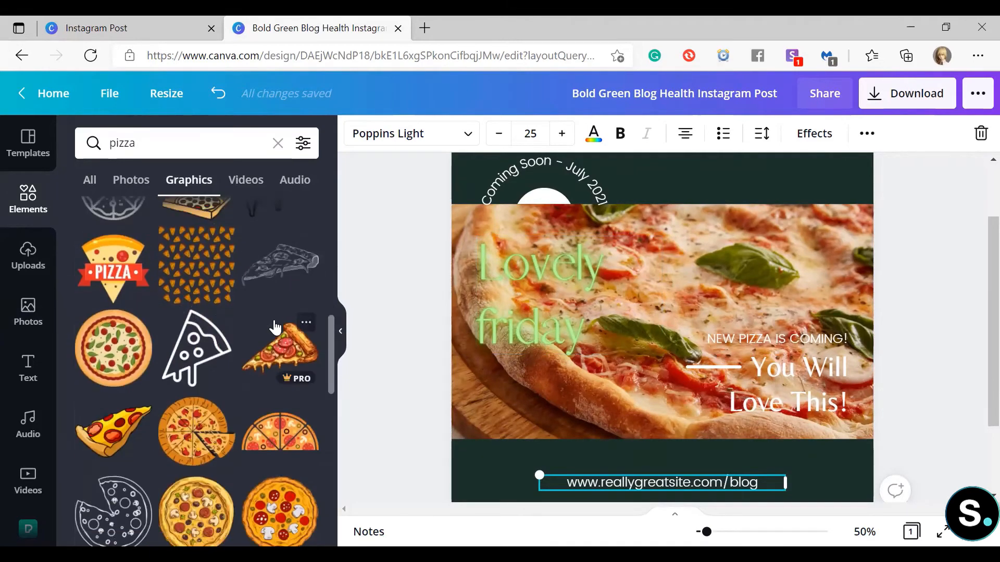
scroll(275, 327, down, 2)
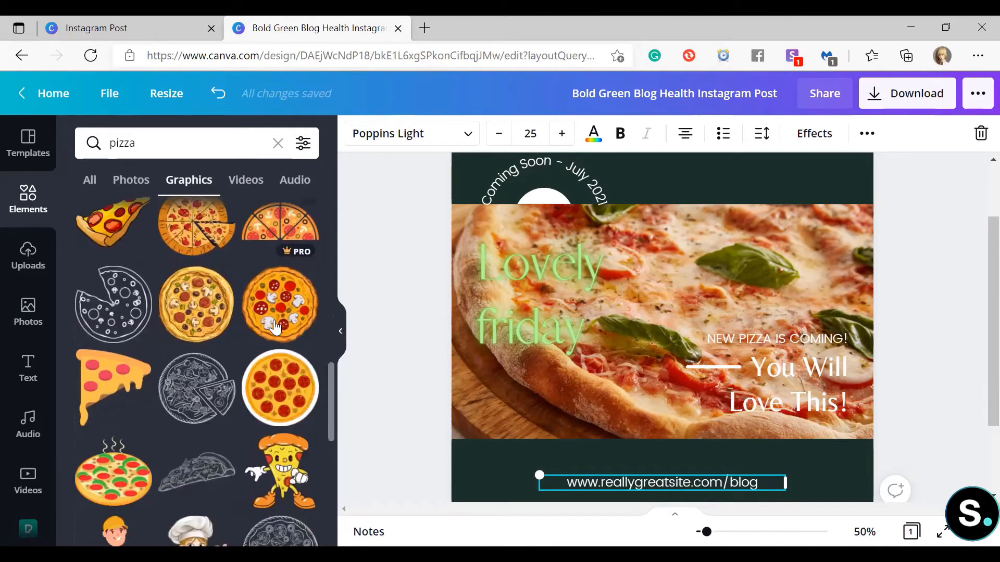
scroll(275, 327, down, 2)
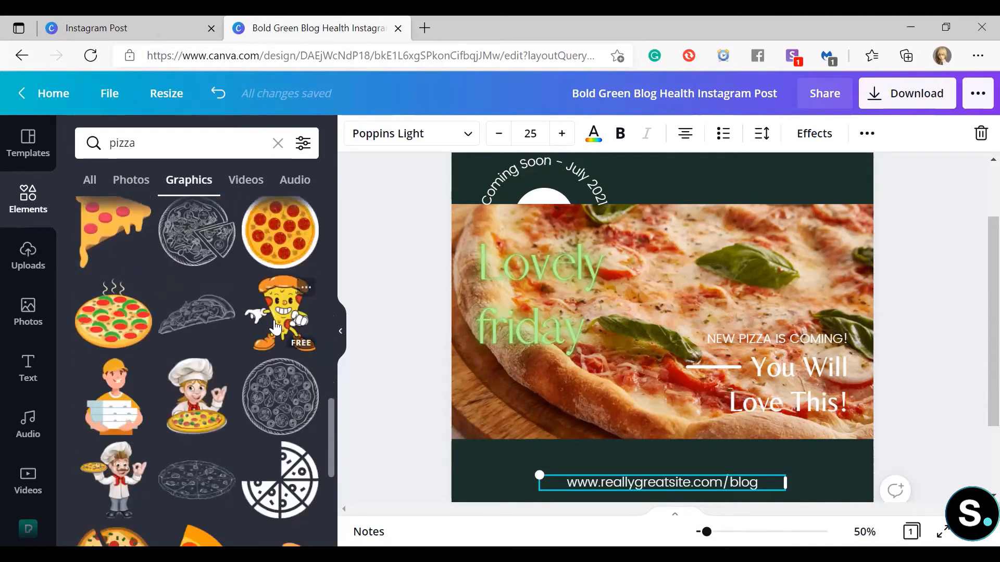
scroll(275, 327, down, 2)
scroll(275, 327, down, 6)
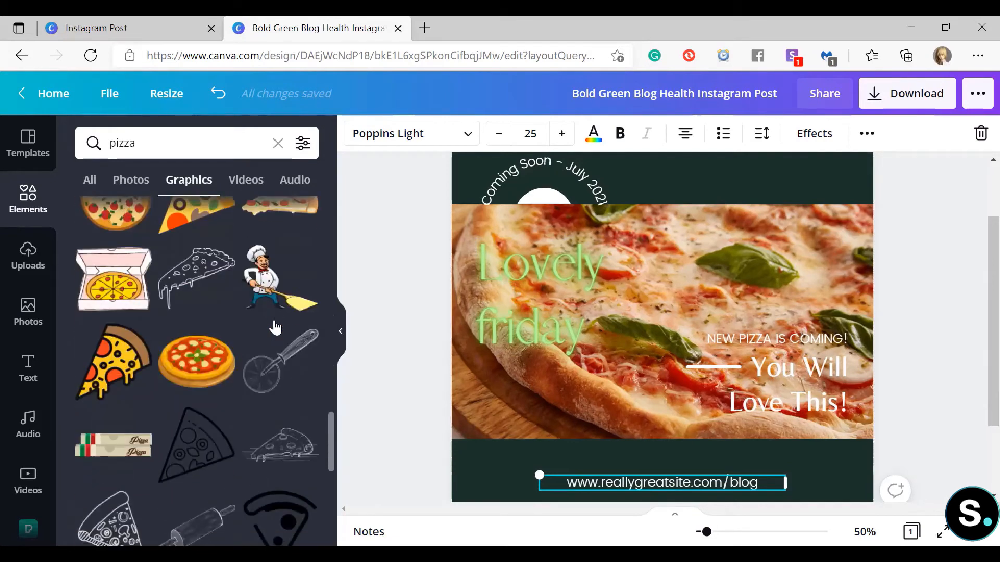
scroll(275, 327, down, 2)
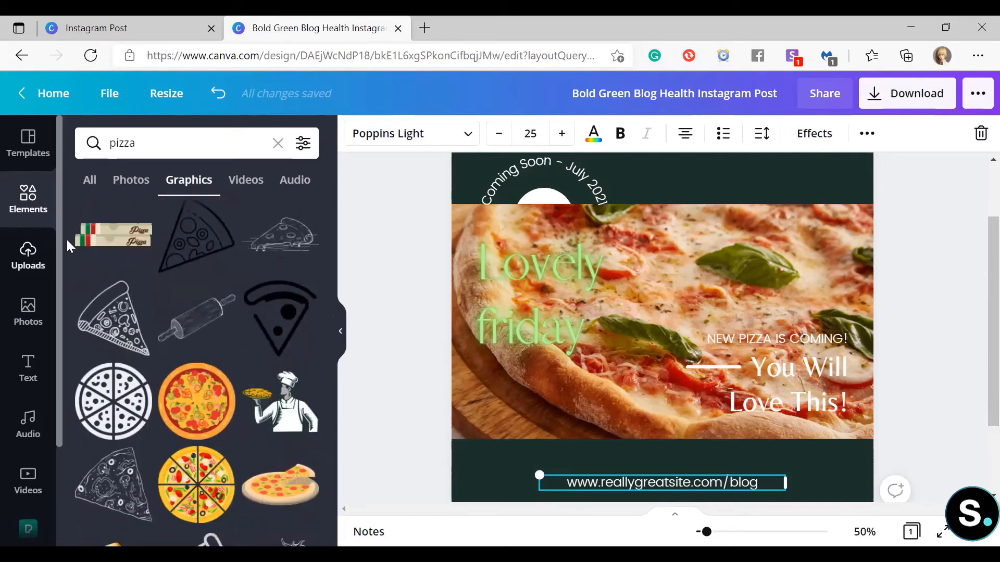
click(103, 240)
scroll(614, 313, down, 1)
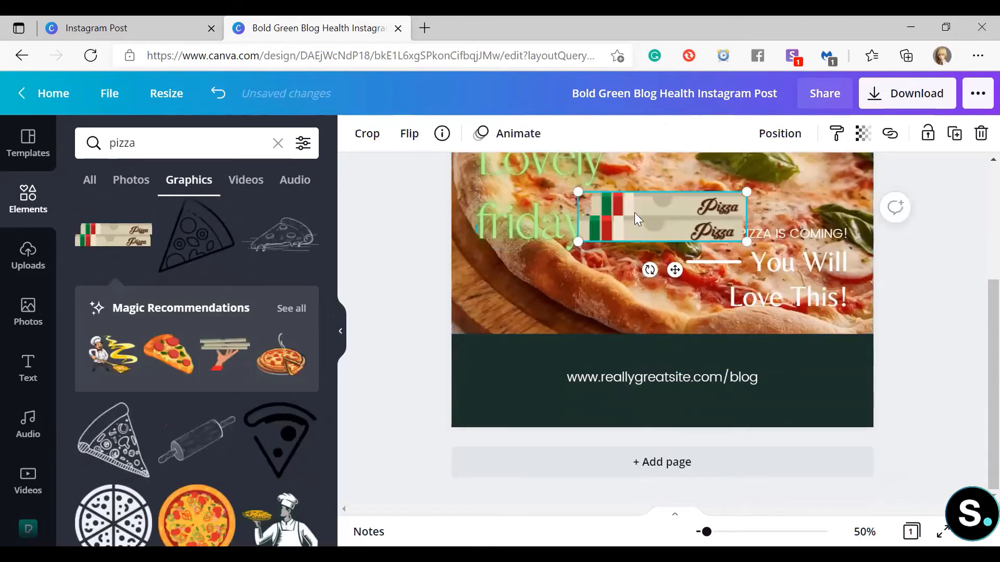
Move the pizza boxes graphic into the dark footer and shrink it beside the website address
drag(634, 212, 737, 366)
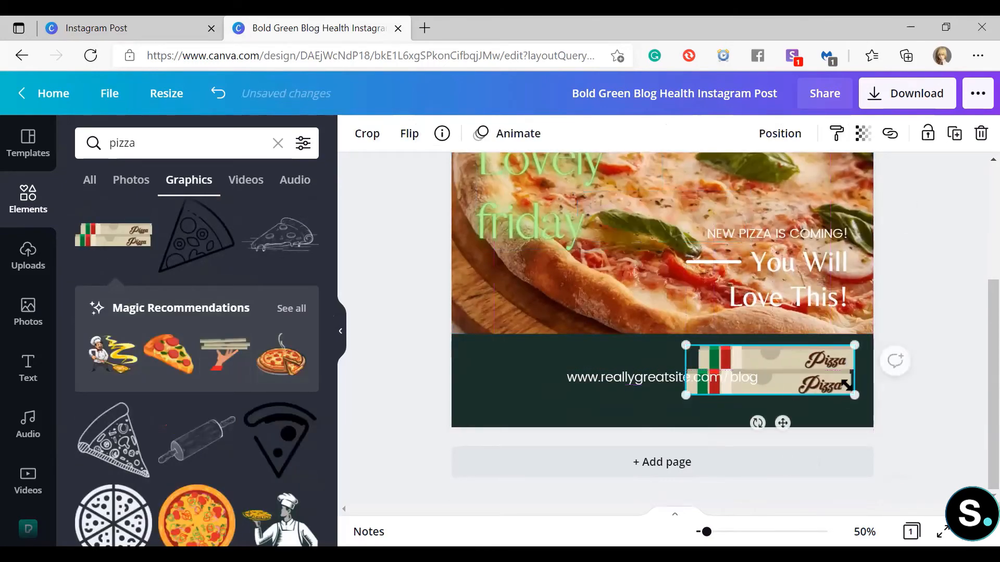
drag(854, 346, 804, 381)
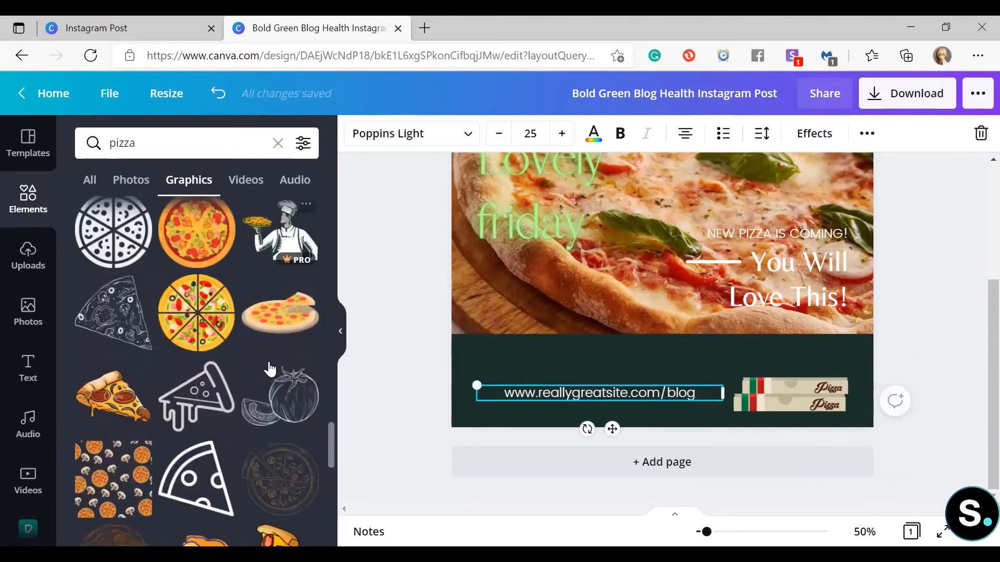
Search the elements library for "shape" and narrow the results to graphics
scroll(270, 369, down, 8)
scroll(270, 368, down, 3)
drag(139, 145, 39, 138)
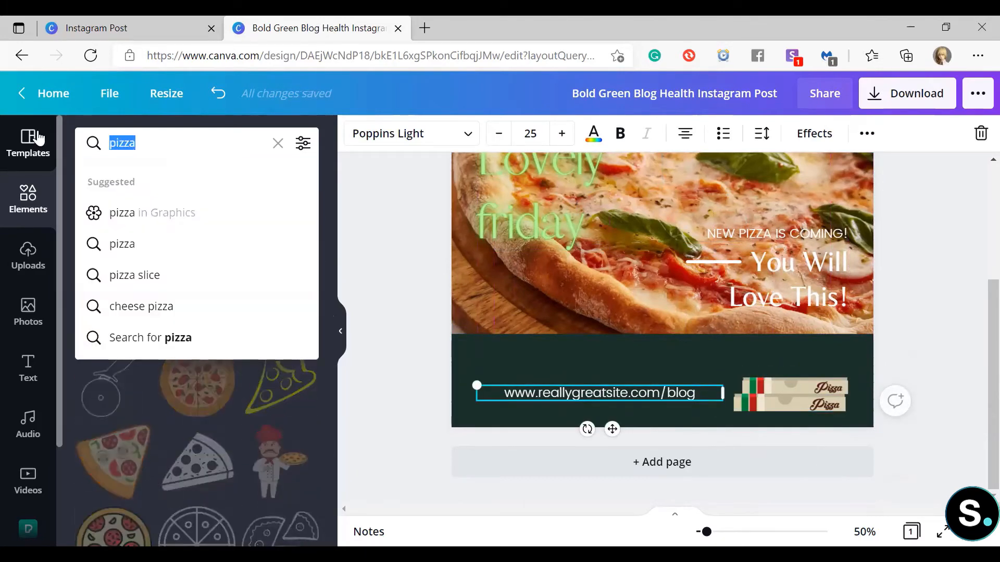
text(shape)
key(Return)
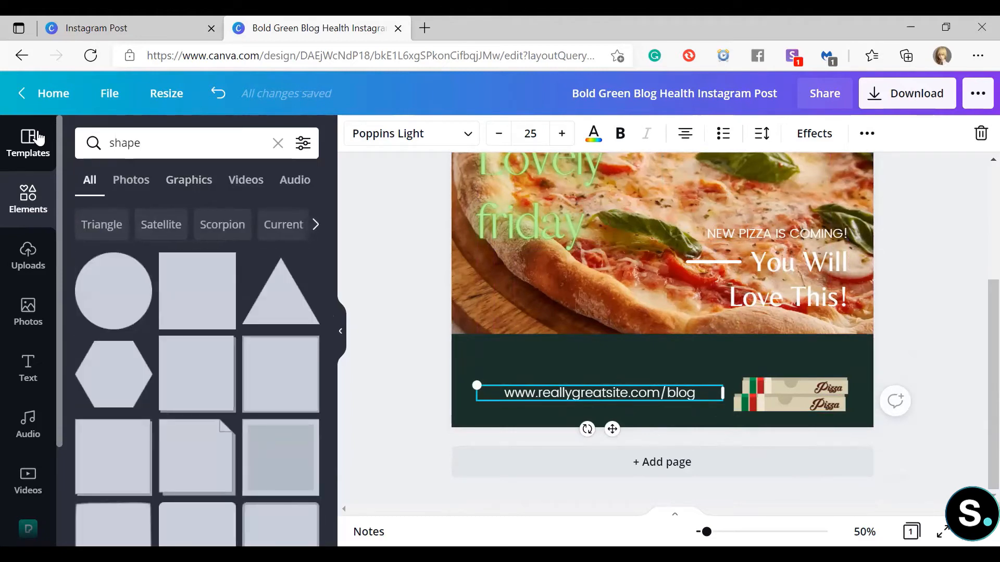
click(167, 182)
Add the golden leaf outline graphic, shrink it to about 225 × 218 and place it in the footer's lower-left corner
scroll(234, 406, down, 10)
scroll(233, 401, down, 5)
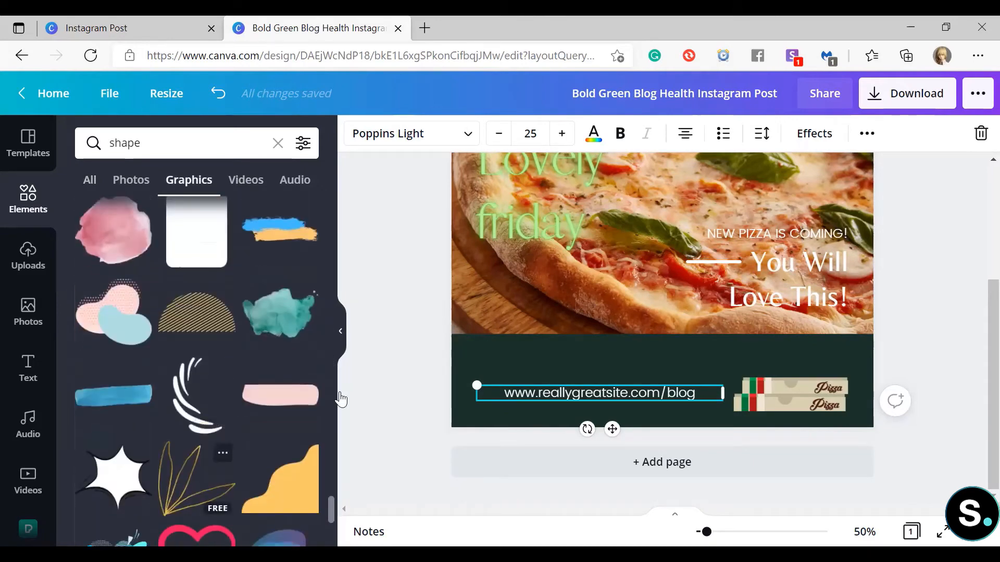
click(197, 478)
drag(711, 270, 571, 387)
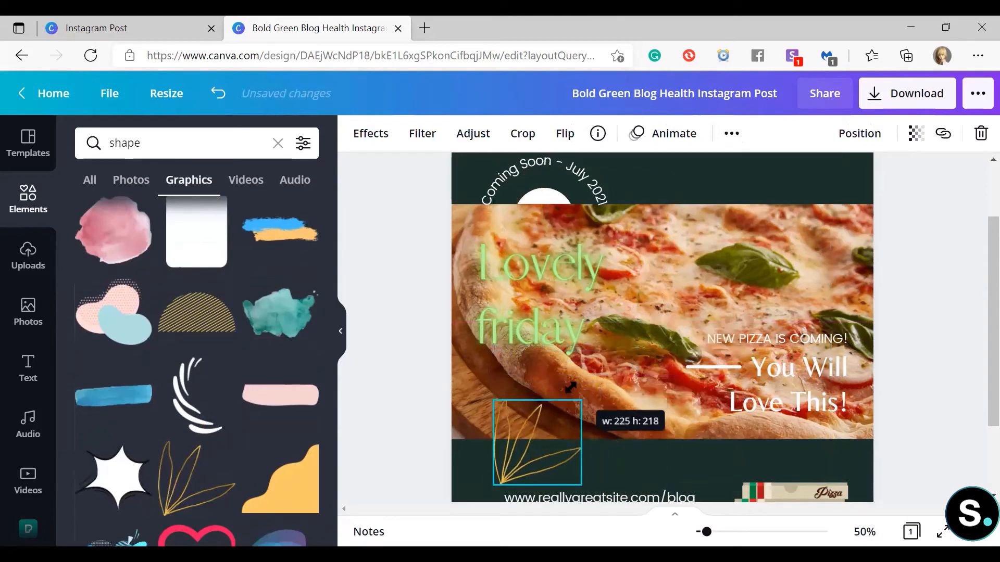
drag(518, 440, 518, 440)
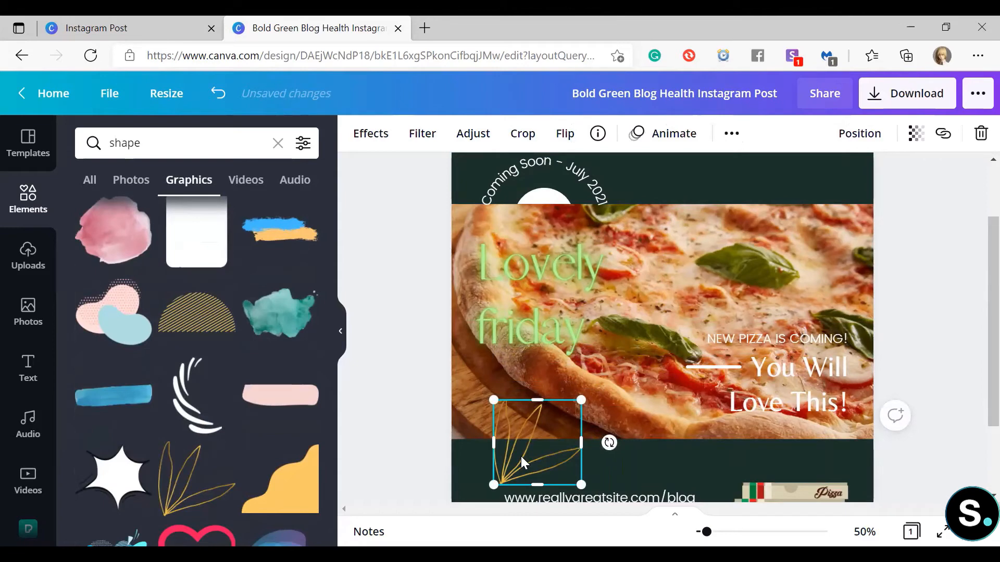
drag(521, 456, 636, 280)
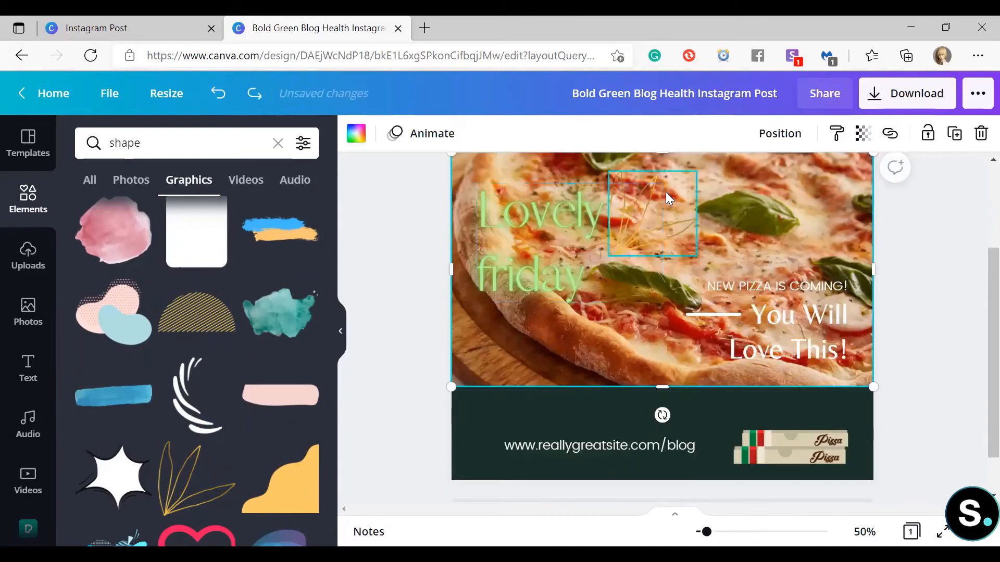
drag(669, 196, 513, 421)
Delete the pizza boxes graphic from the footer and shift the website address right, clear of the leaf
click(803, 448)
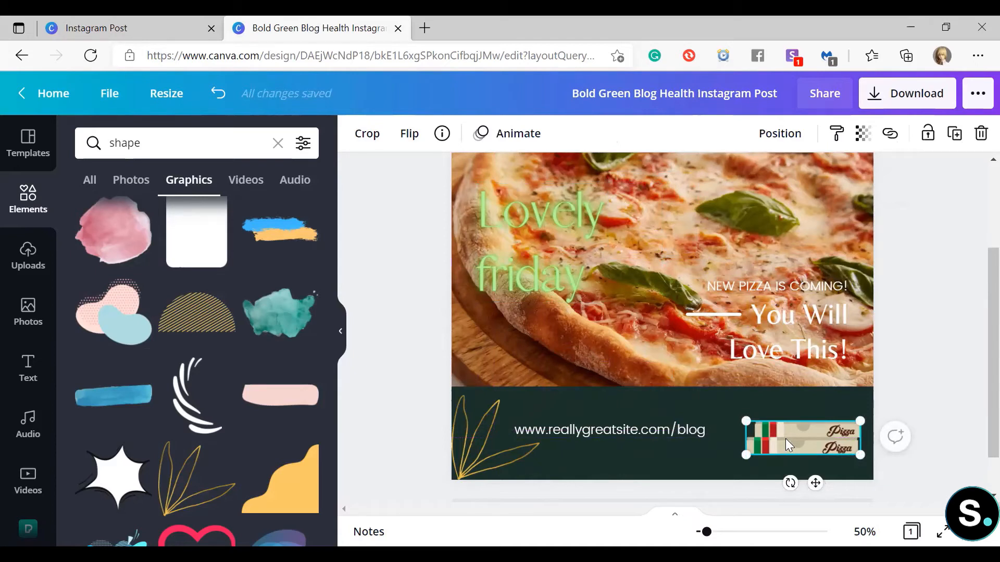
click(981, 133)
drag(596, 428, 663, 437)
scroll(662, 437, up, 3)
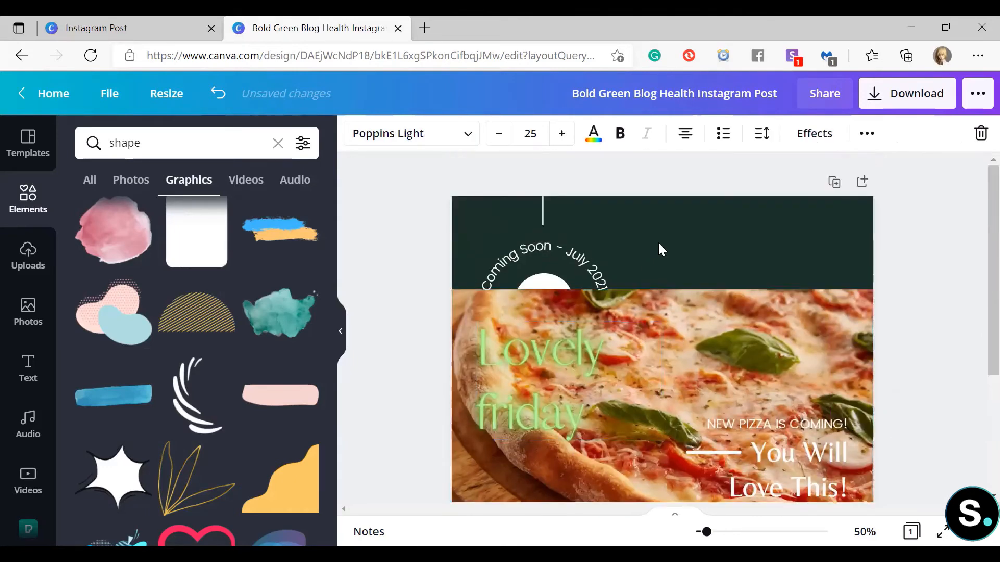
scroll(657, 242, down, 1)
click(416, 265)
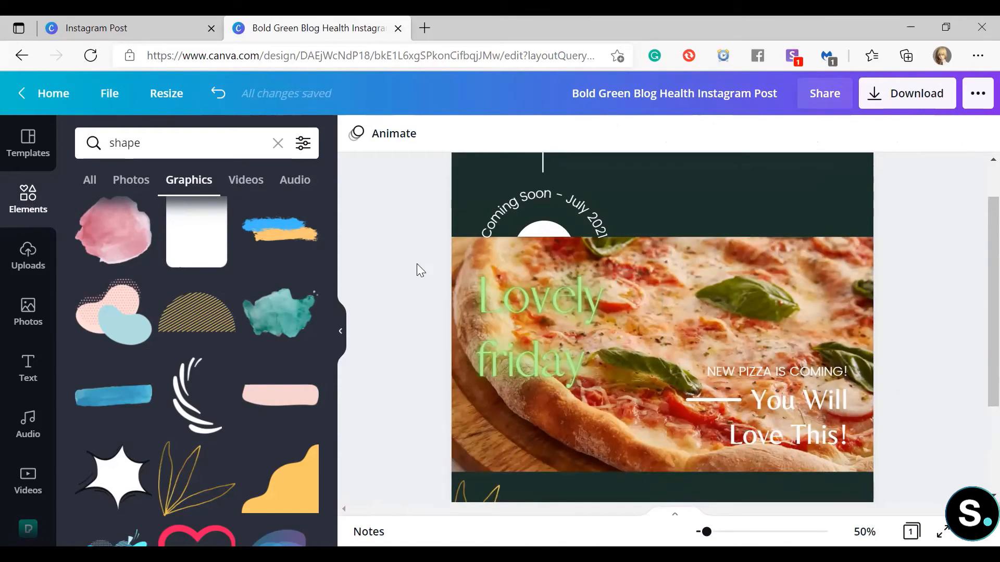
Inspect the document colors and the custom color picker for the "Lovely friday" text
click(581, 338)
click(581, 339)
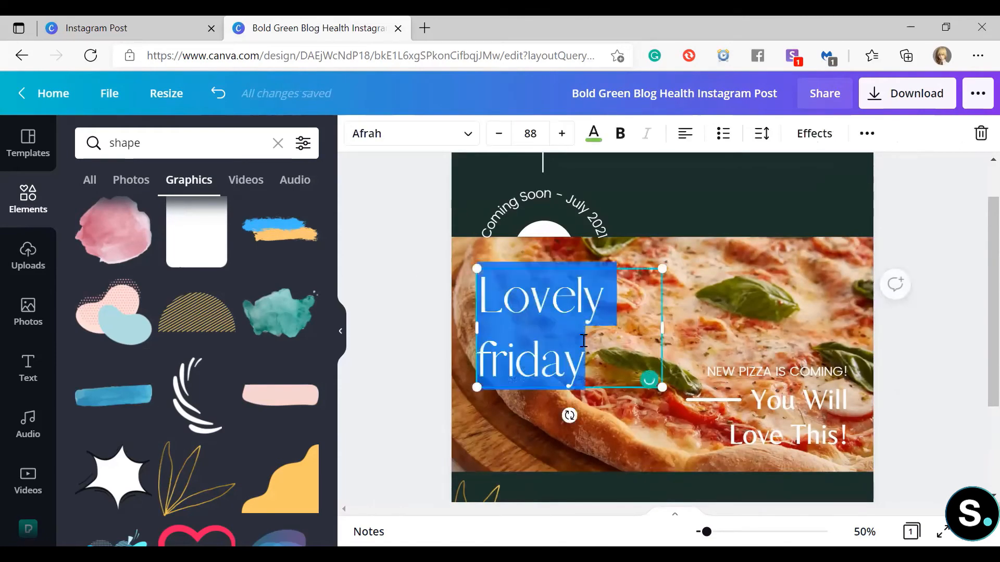
click(433, 290)
click(793, 419)
click(793, 419)
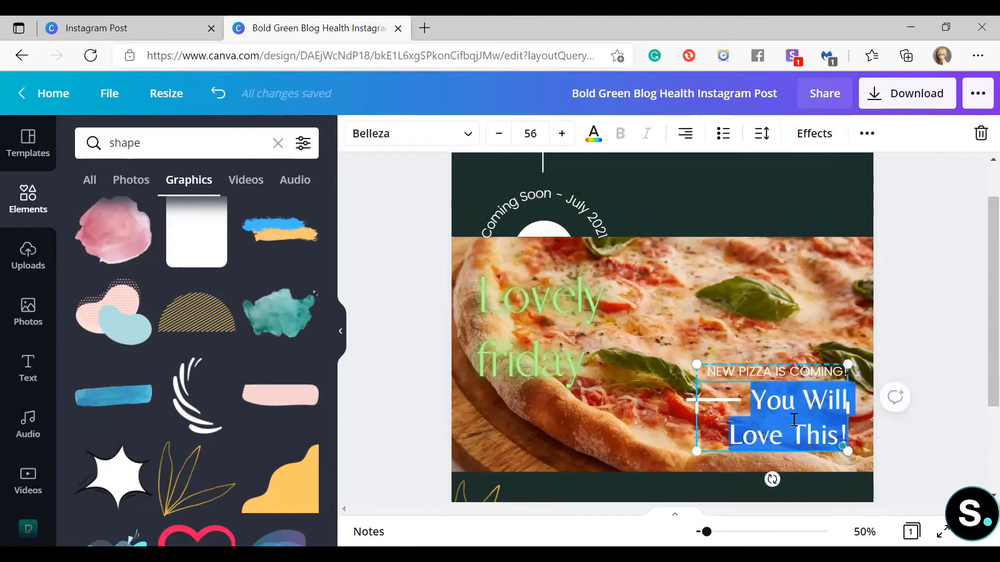
click(565, 358)
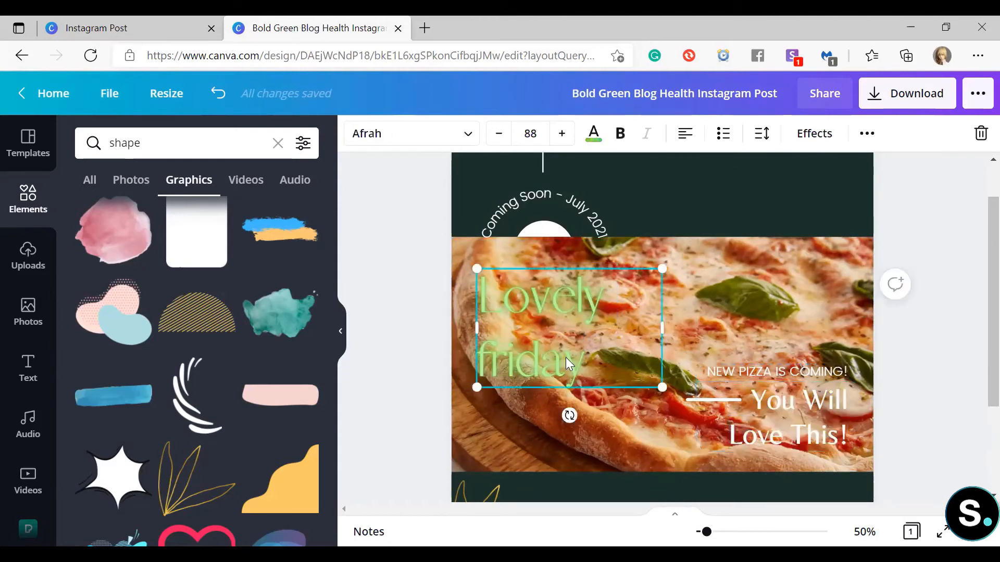
click(594, 134)
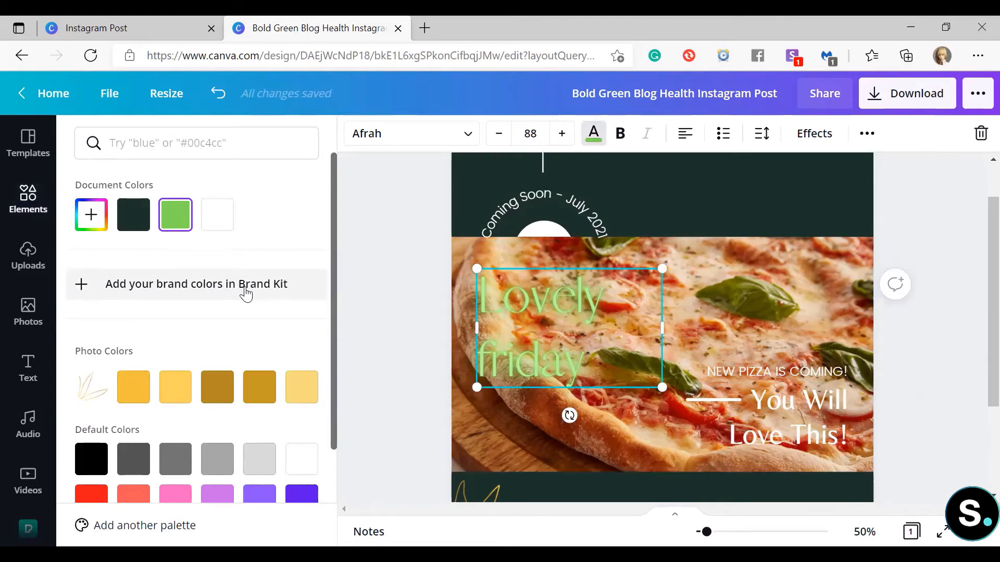
click(91, 214)
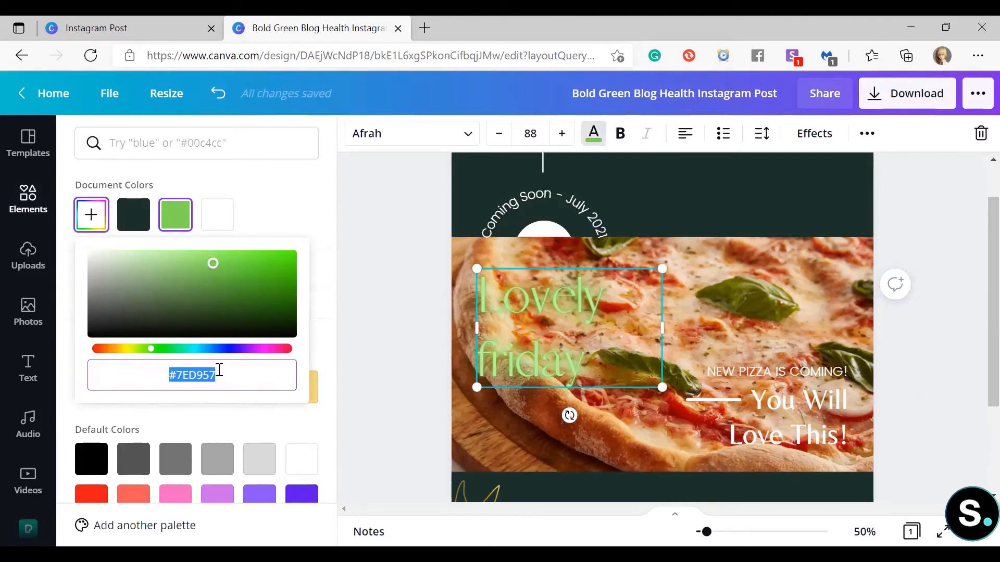
key(Escape)
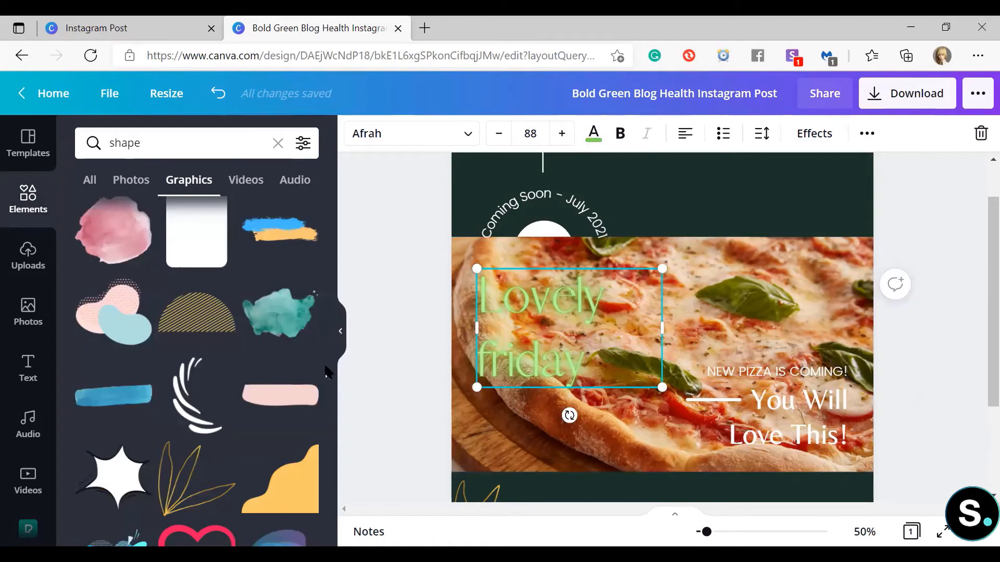
Find the rectangle with an offset shadow among the shape graphics and place it behind the "Lovely friday" text
scroll(245, 312, up, 3)
scroll(245, 313, up, 5)
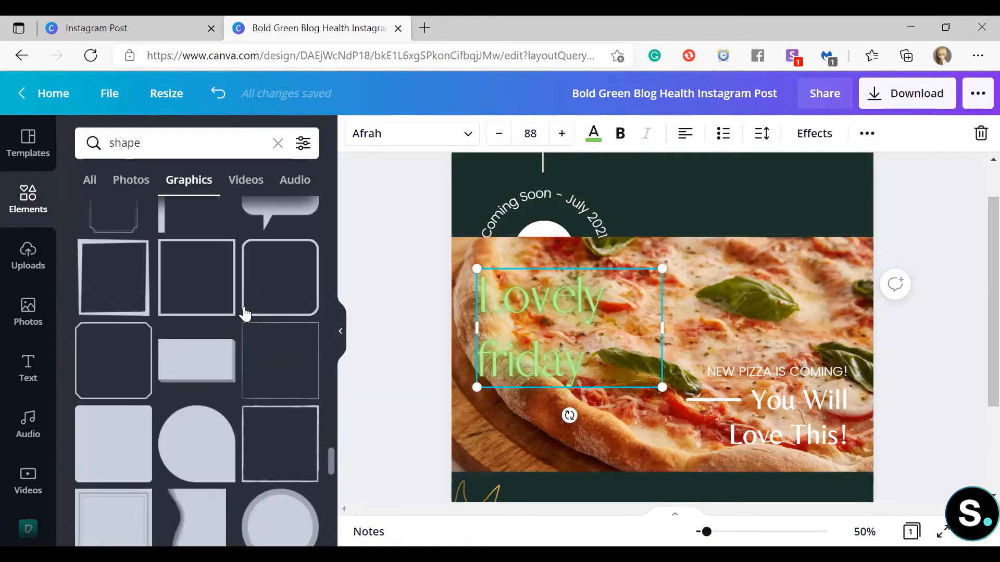
scroll(244, 312, up, 3)
scroll(245, 312, up, 5)
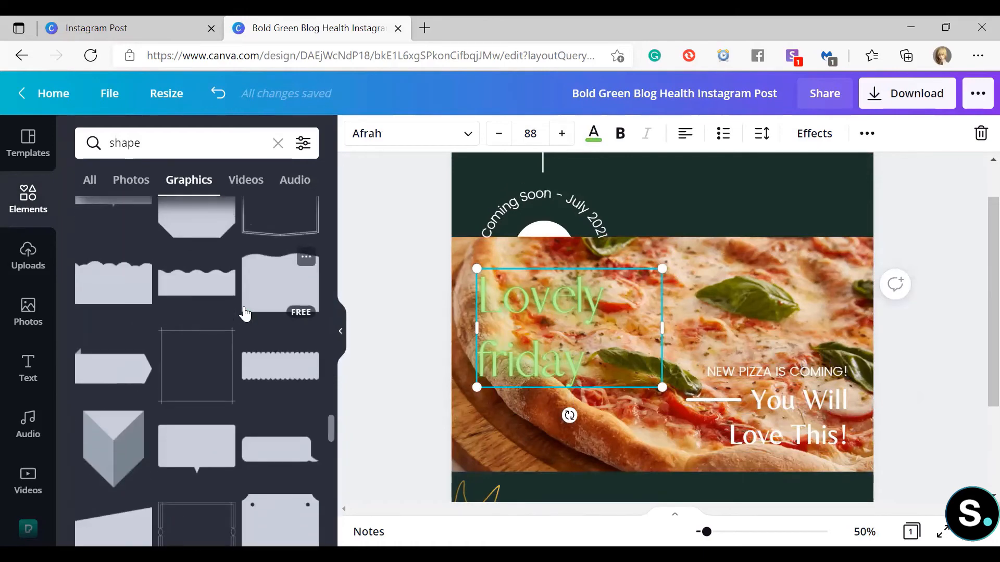
scroll(238, 339, up, 5)
scroll(238, 340, up, 6)
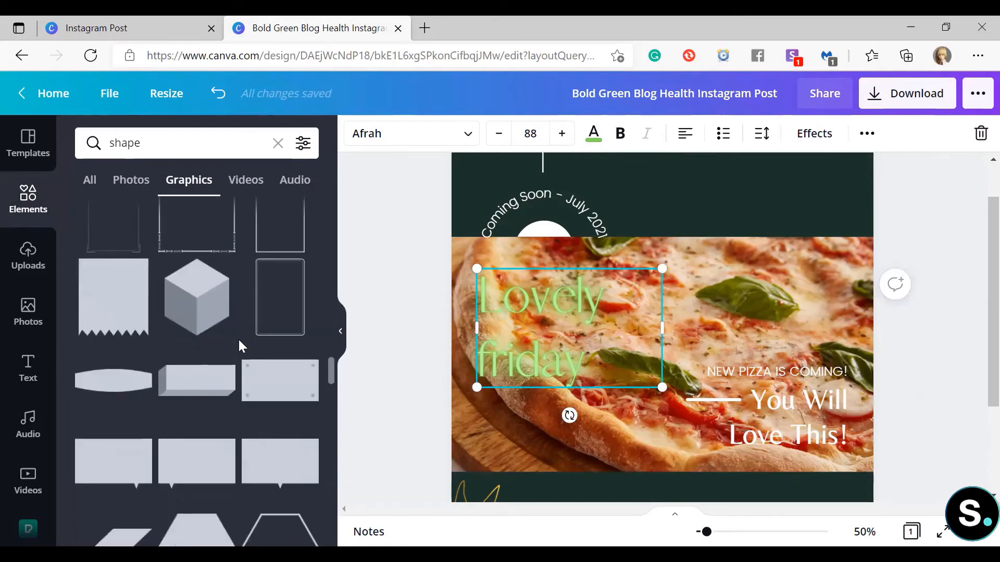
scroll(238, 338, up, 3)
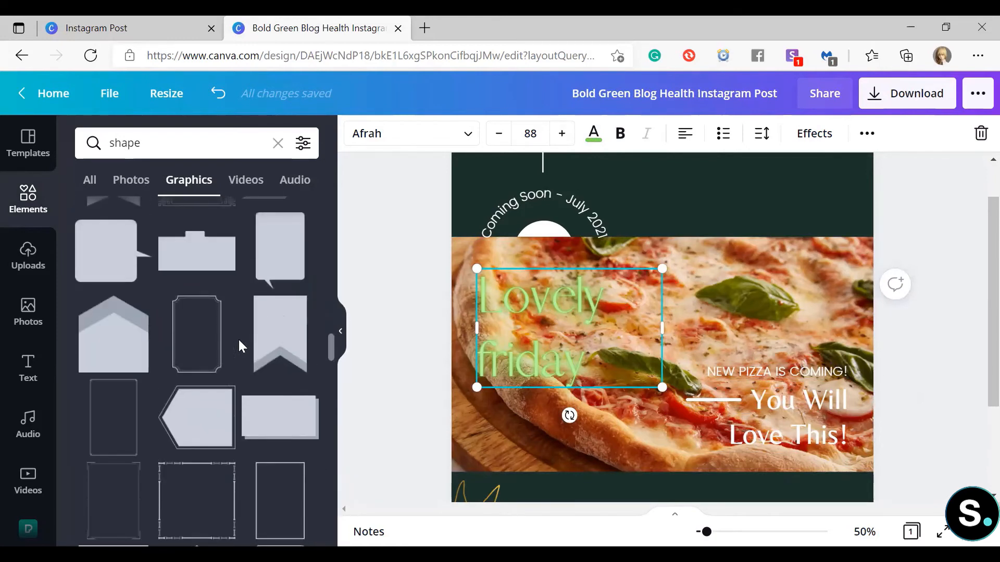
click(323, 420)
mouse_move(636, 350)
mouse_down()
mouse_move(631, 339)
mouse_move(626, 348)
mouse_up()
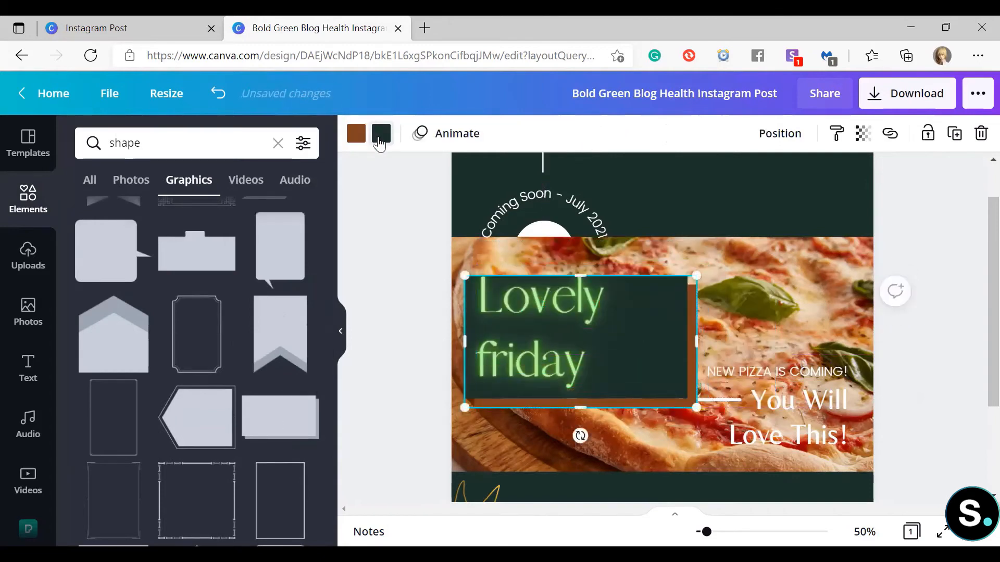
Color the shape's front rectangle light yellow from the photo colors, its offset shadow dark green and the "Lovely friday" text white
click(381, 134)
click(186, 208)
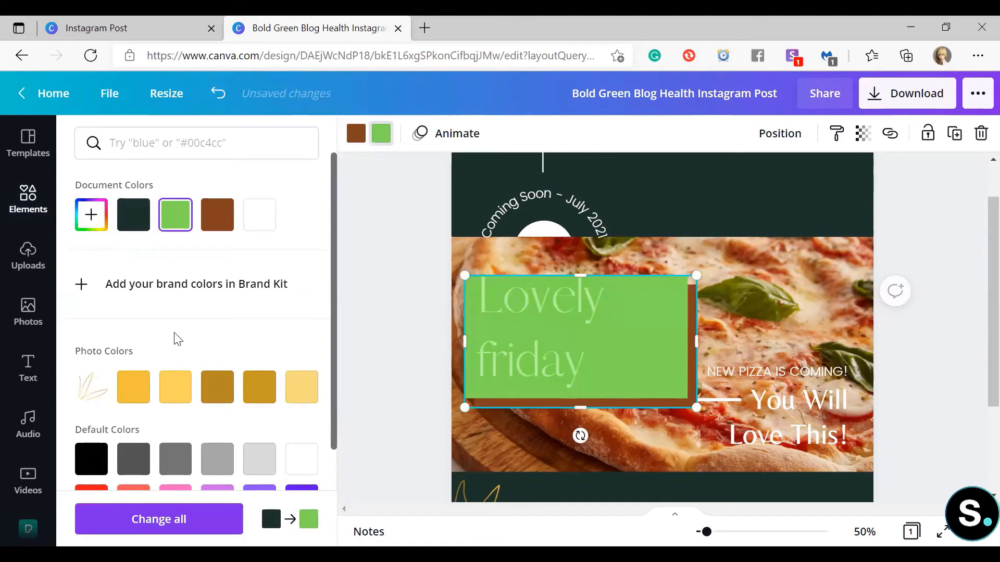
scroll(174, 334, down, 3)
click(313, 269)
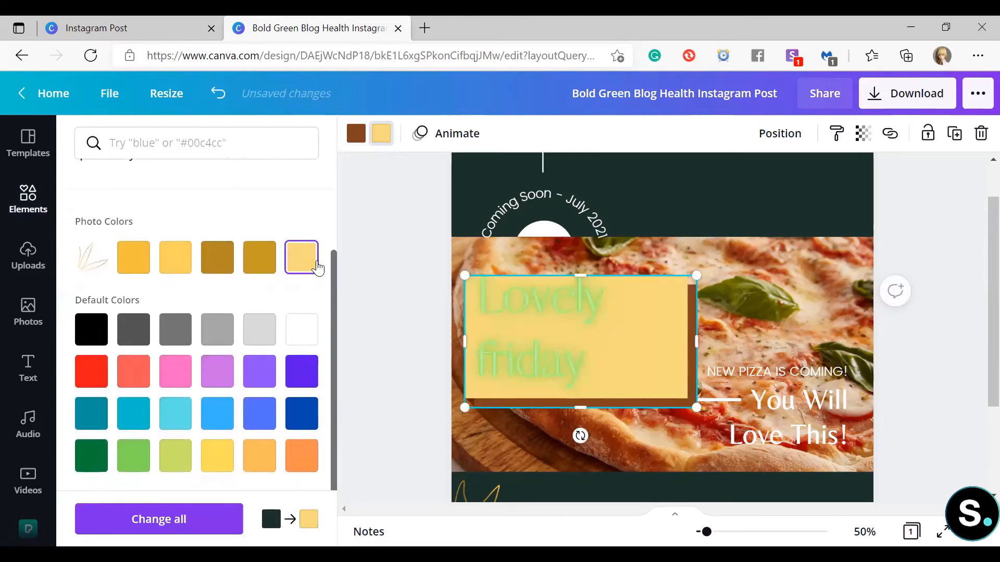
click(215, 264)
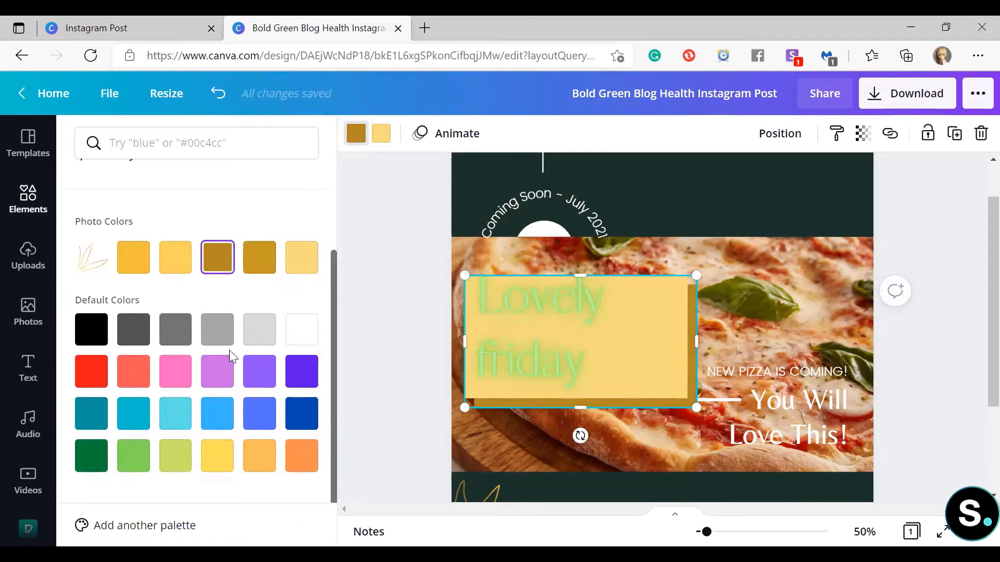
click(218, 372)
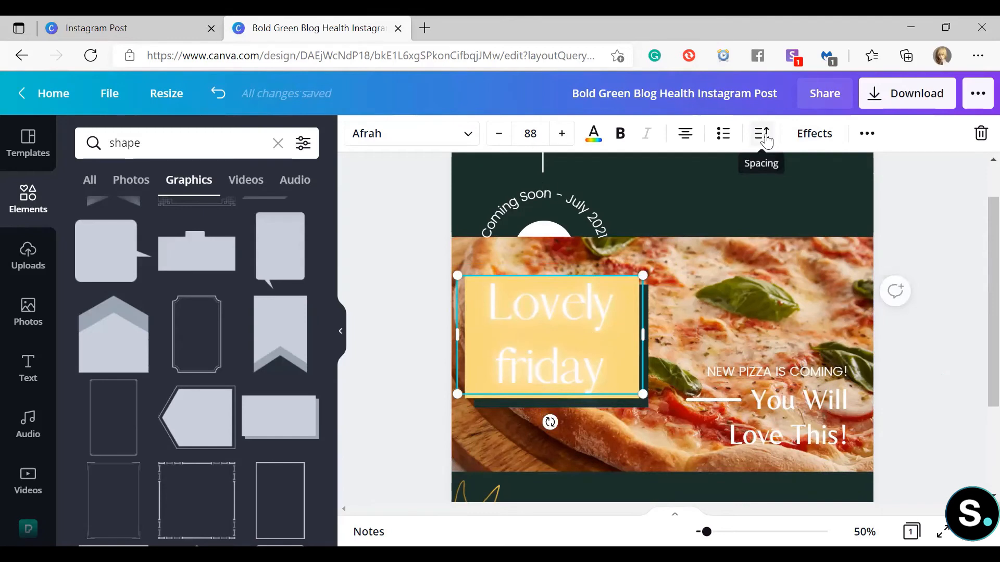
Tighten the line spacing and slightly widen the letter spacing of "Lovely friday", centering the text vertically on the yellow rectangle
click(764, 136)
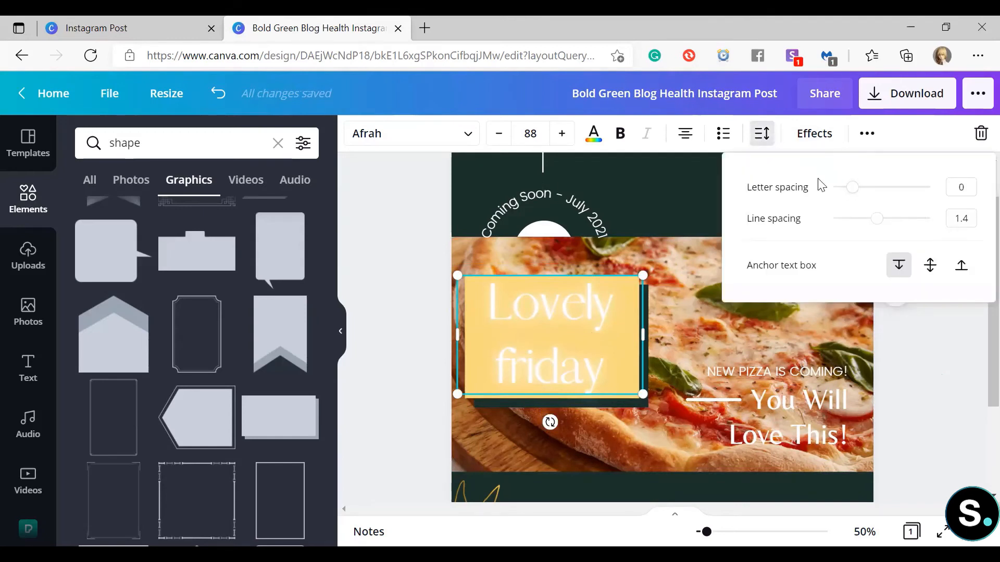
drag(851, 195, 854, 227)
click(530, 355)
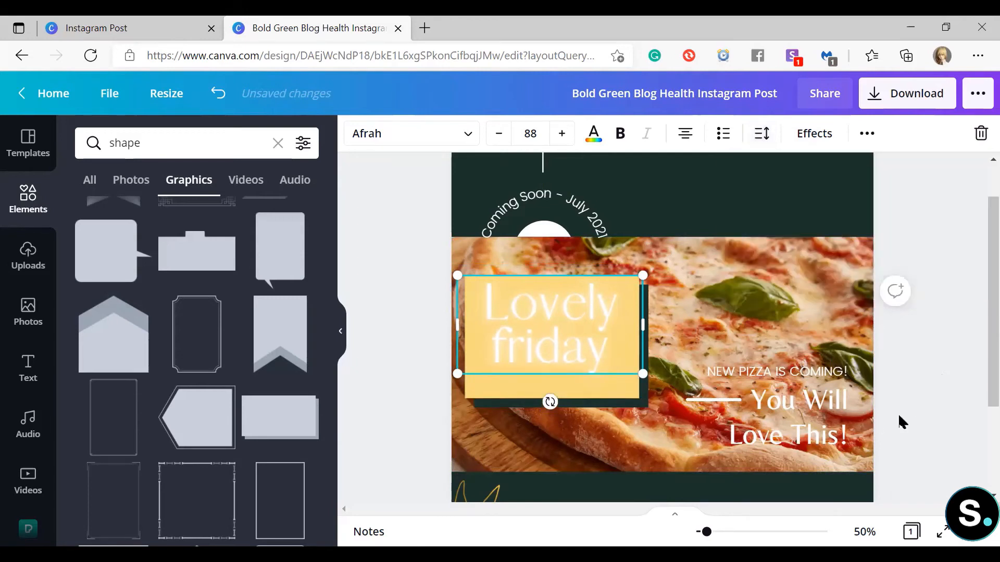
click(449, 323)
drag(563, 311, 564, 320)
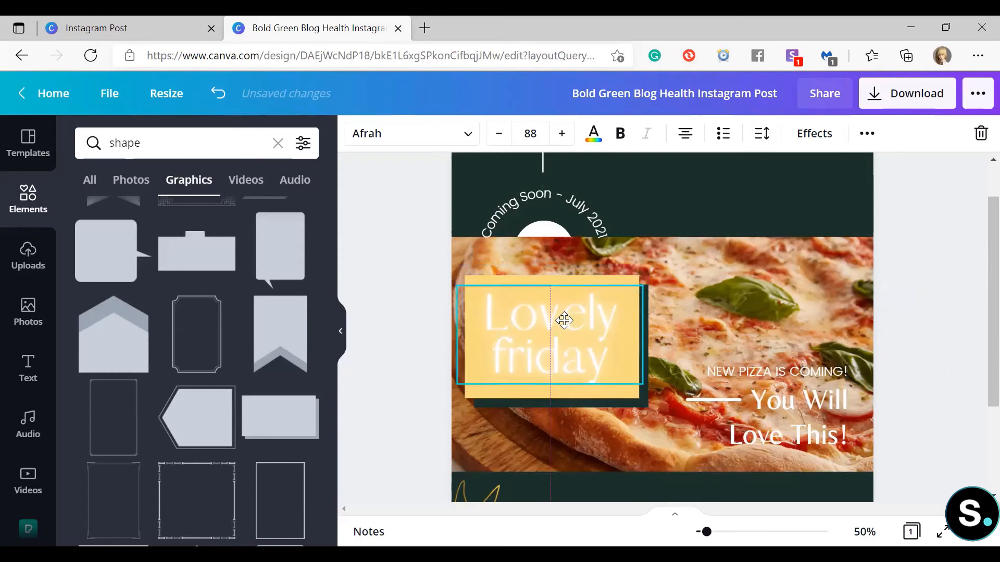
click(402, 220)
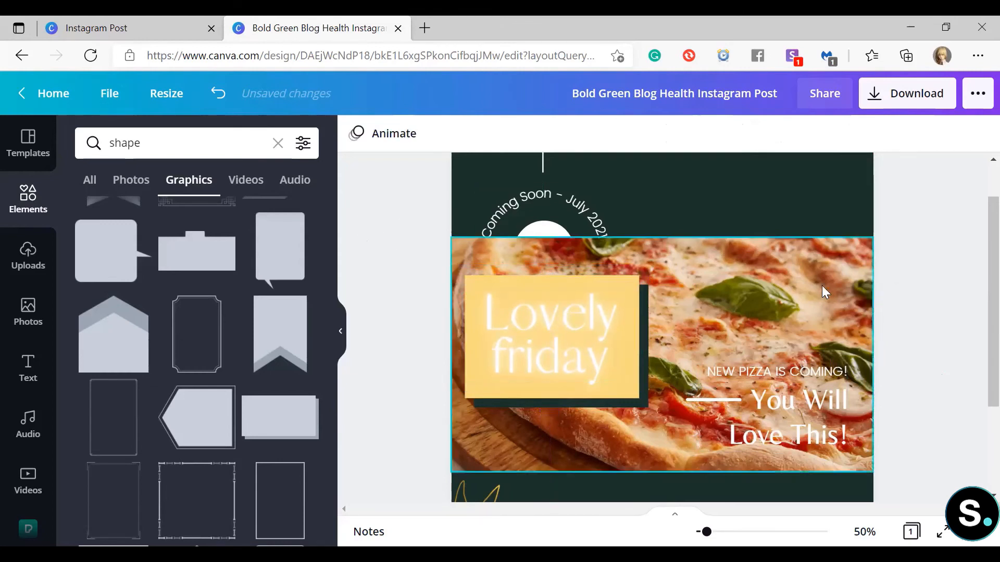
scroll(931, 255, up, 1)
scroll(931, 256, down, 2)
scroll(931, 255, up, 1)
scroll(927, 341, down, 2)
scroll(937, 292, up, 2)
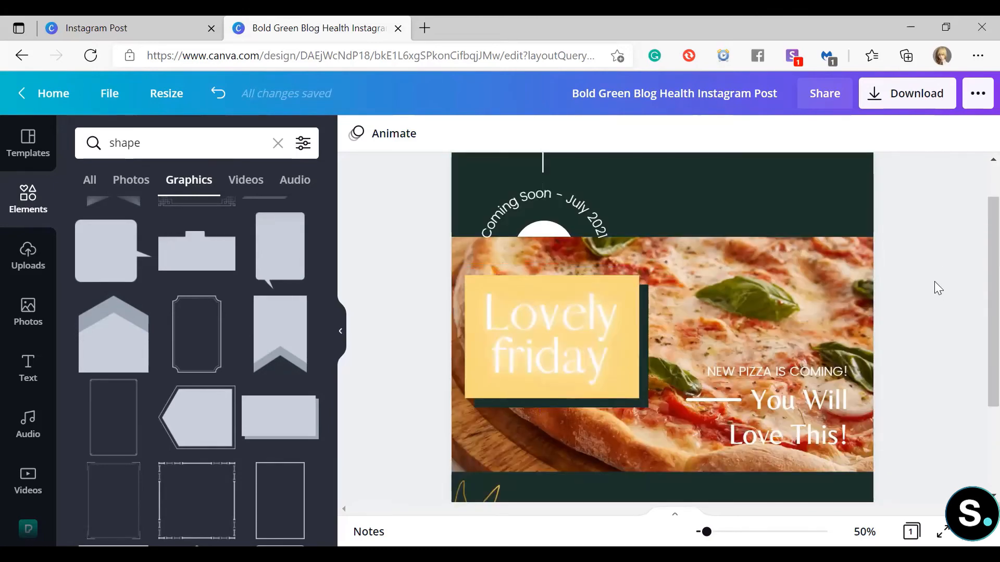
Duplicate the finished post page and look over the copy alongside the original
scroll(934, 281, up, 1)
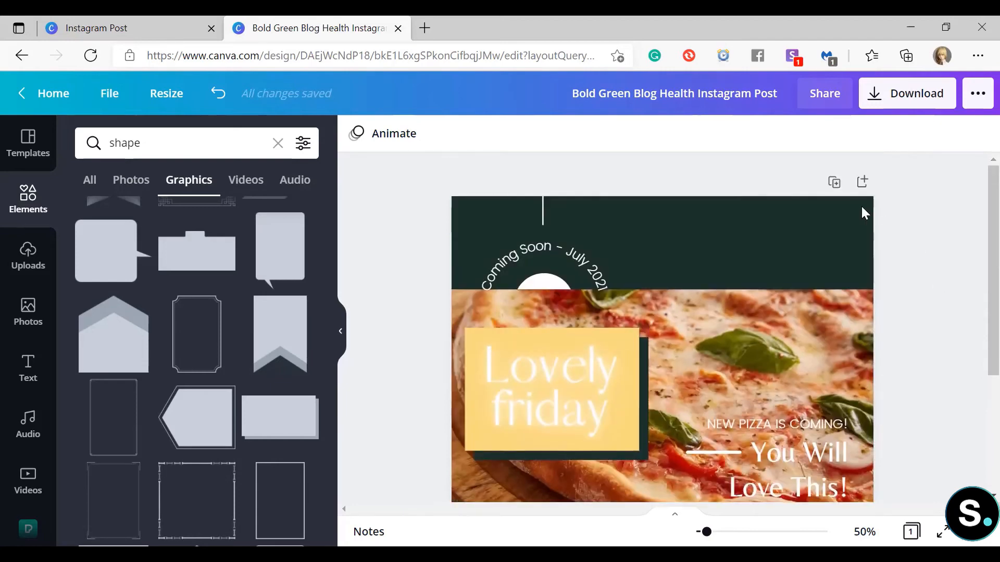
click(835, 185)
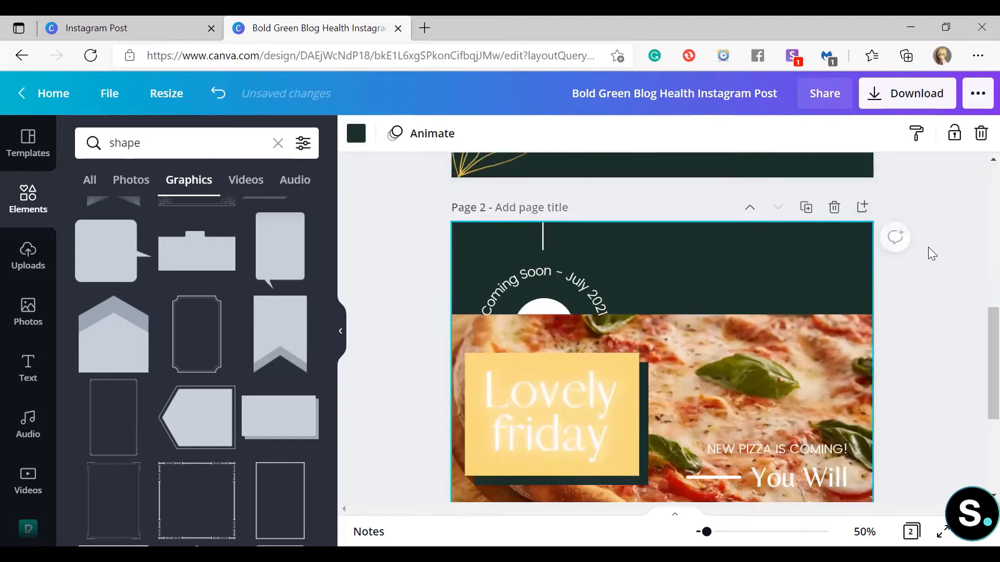
scroll(928, 247, down, 1)
scroll(928, 247, up, 3)
scroll(645, 312, down, 4)
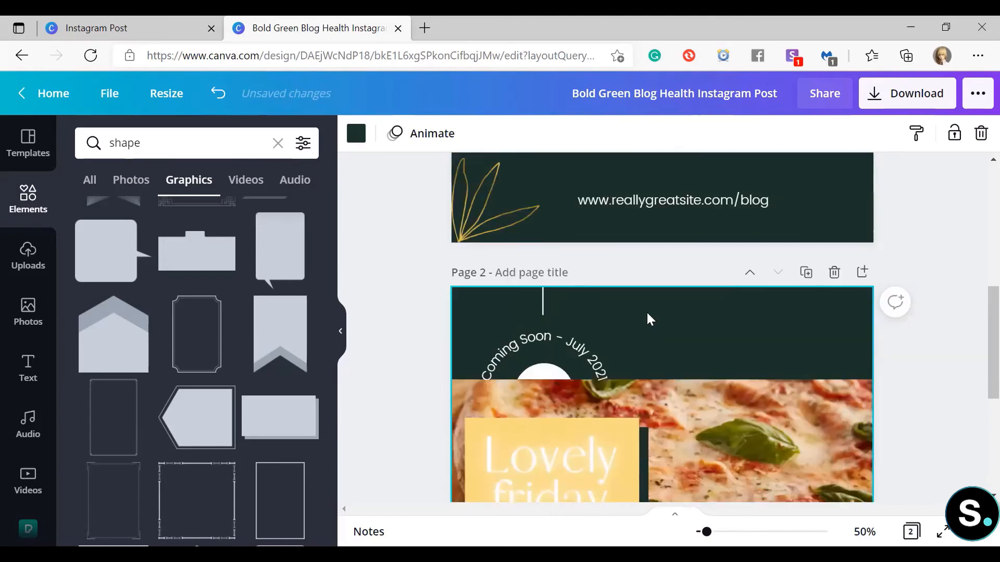
scroll(643, 312, up, 4)
scroll(644, 311, down, 2)
scroll(644, 315, down, 3)
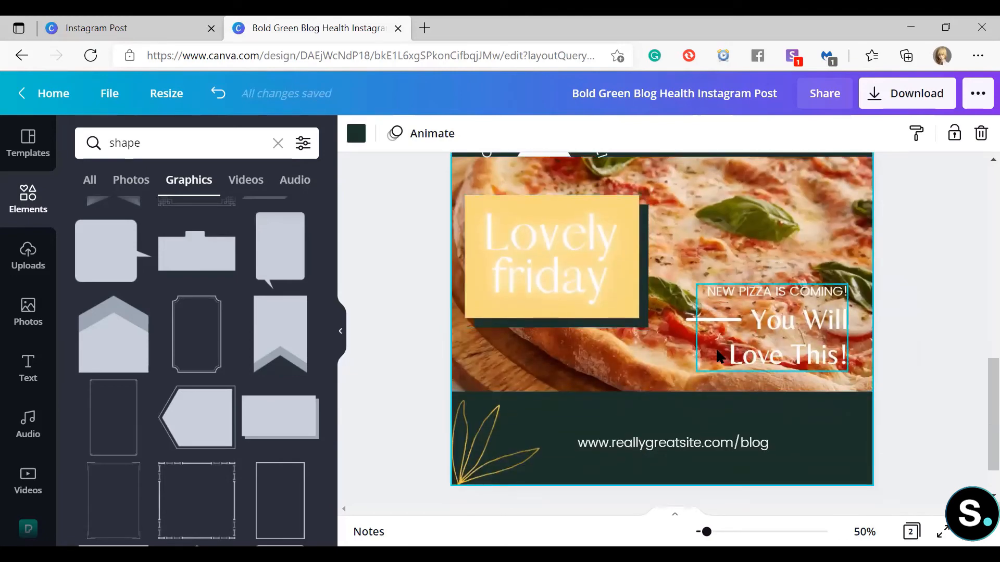
Replace the yellow rectangle behind "Lovely friday" on the copied page with a dark green chevron shape
click(611, 322)
key(Delete)
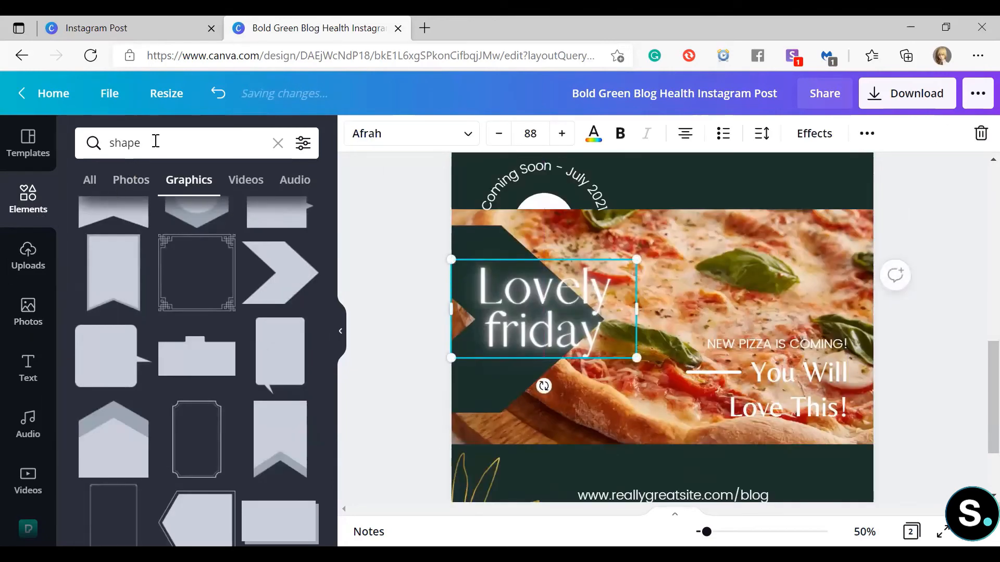
Find a jumping person among the "people" graphics and place it just below "Lovely friday", sized about 116 by 243
click(153, 145)
text(people)
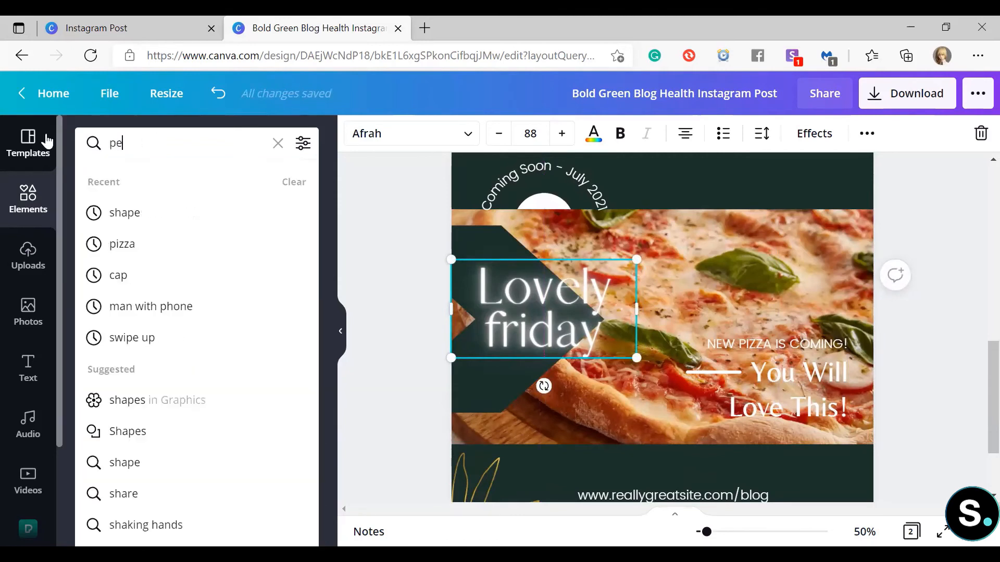
key(Return)
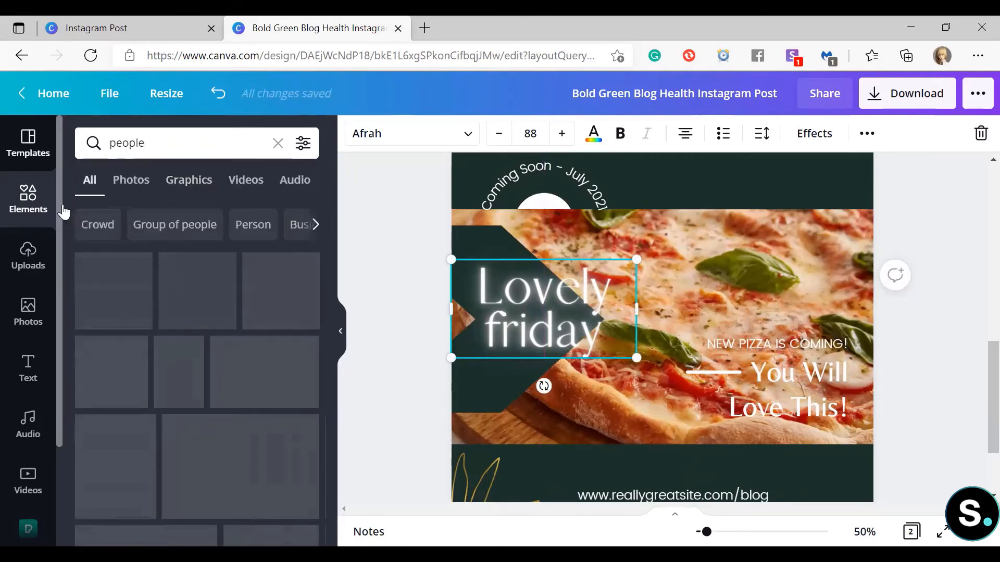
click(200, 181)
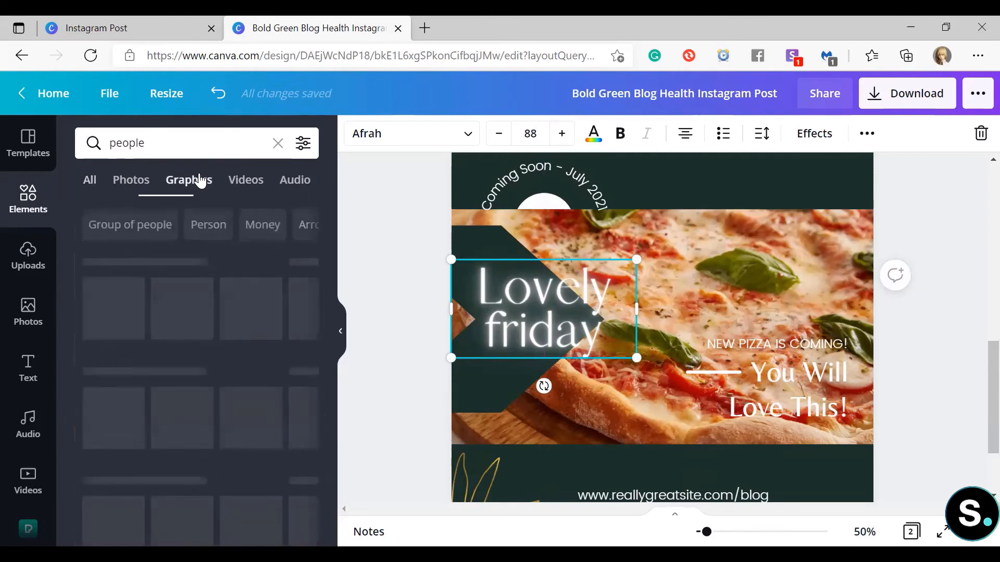
scroll(244, 297, down, 3)
scroll(249, 305, down, 10)
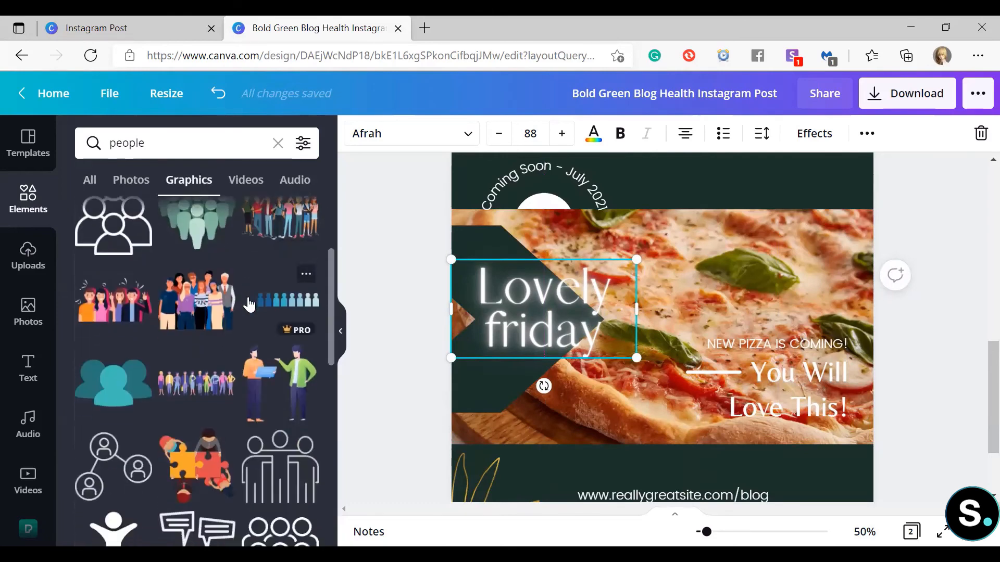
scroll(249, 305, down, 5)
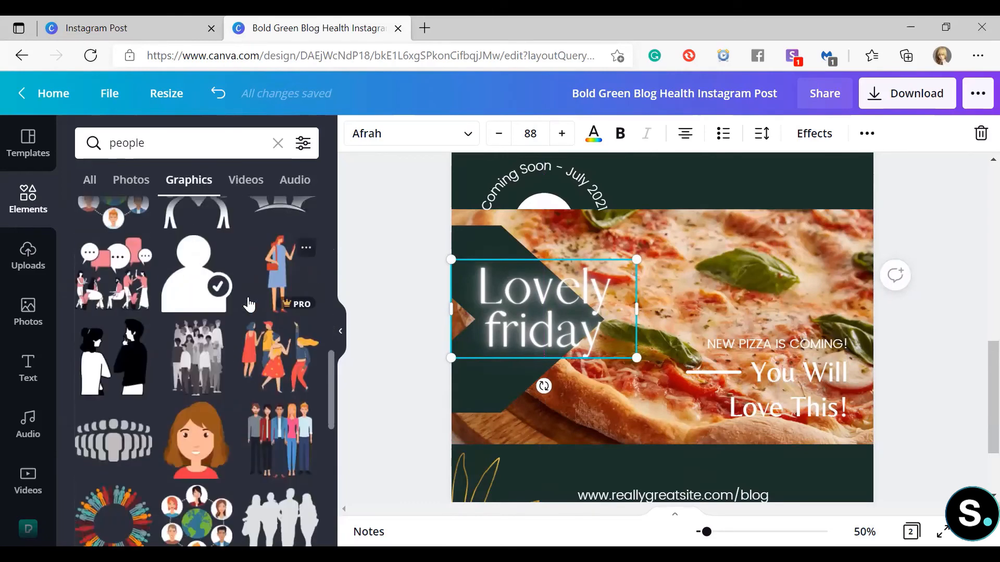
scroll(249, 305, down, 10)
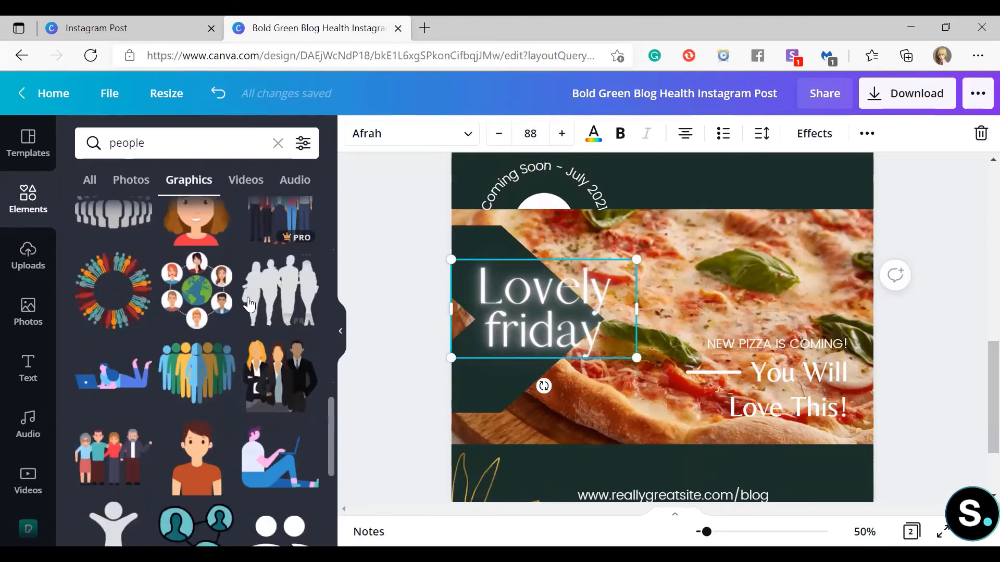
scroll(249, 305, down, 10)
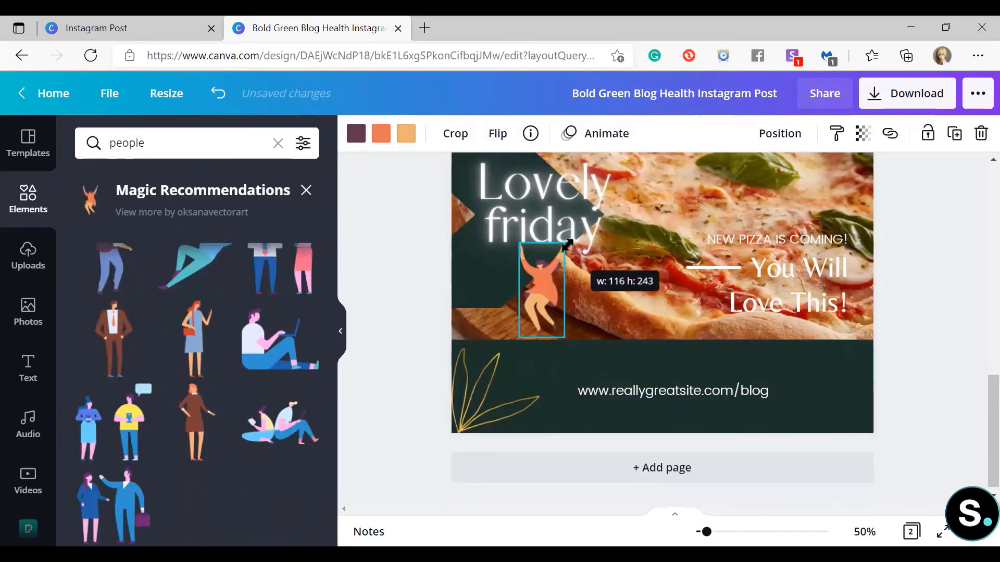
drag(564, 243, 566, 240)
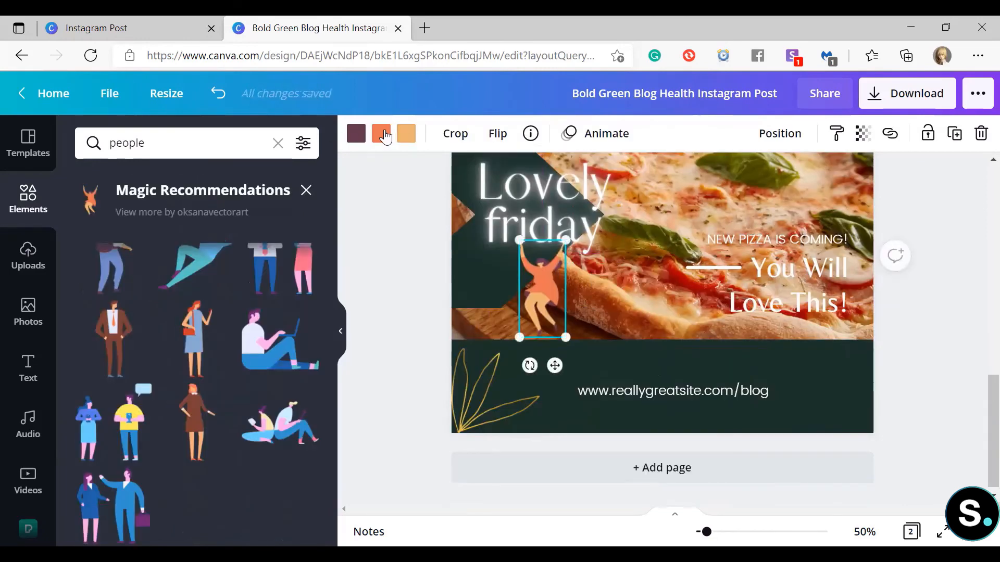
Try dark green and turquoise on the jumping figure's orange clothing, and settle on light green from the default colors
scroll(413, 276, up, 3)
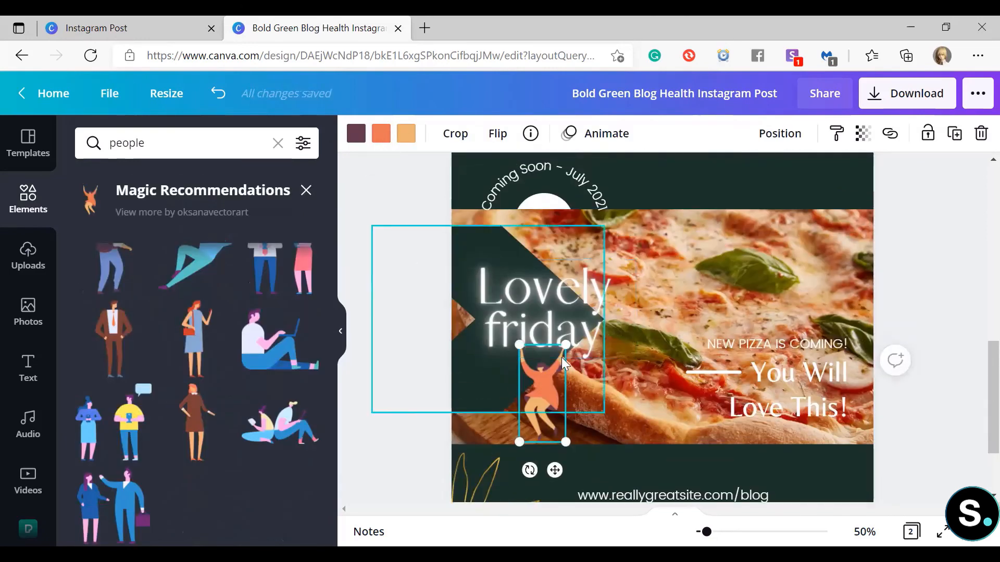
click(381, 135)
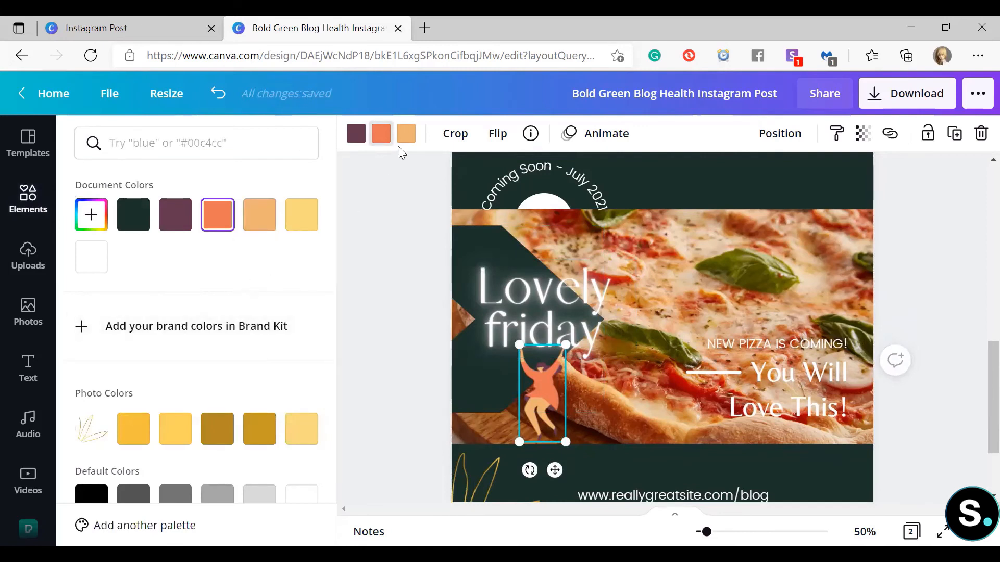
click(133, 216)
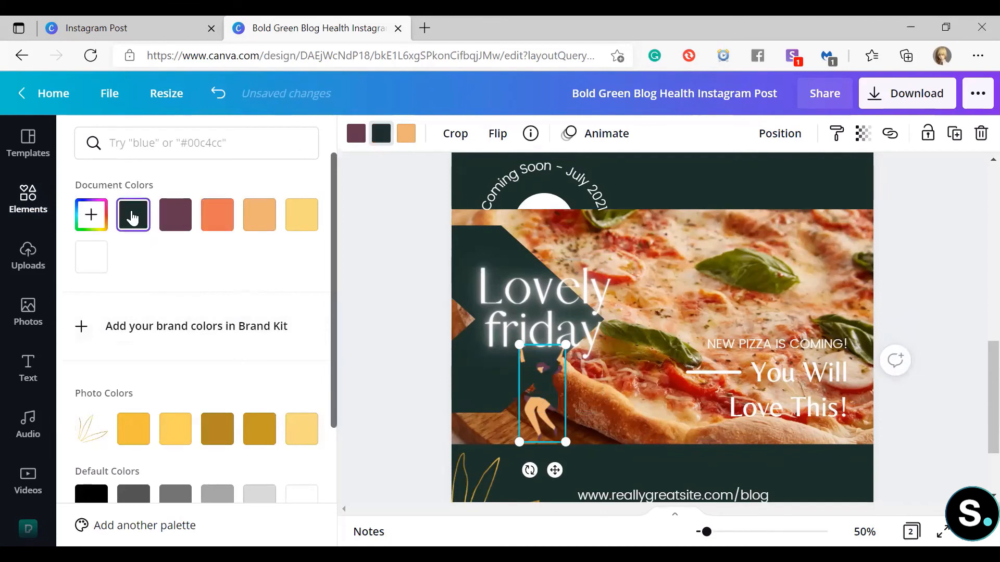
scroll(248, 296, down, 3)
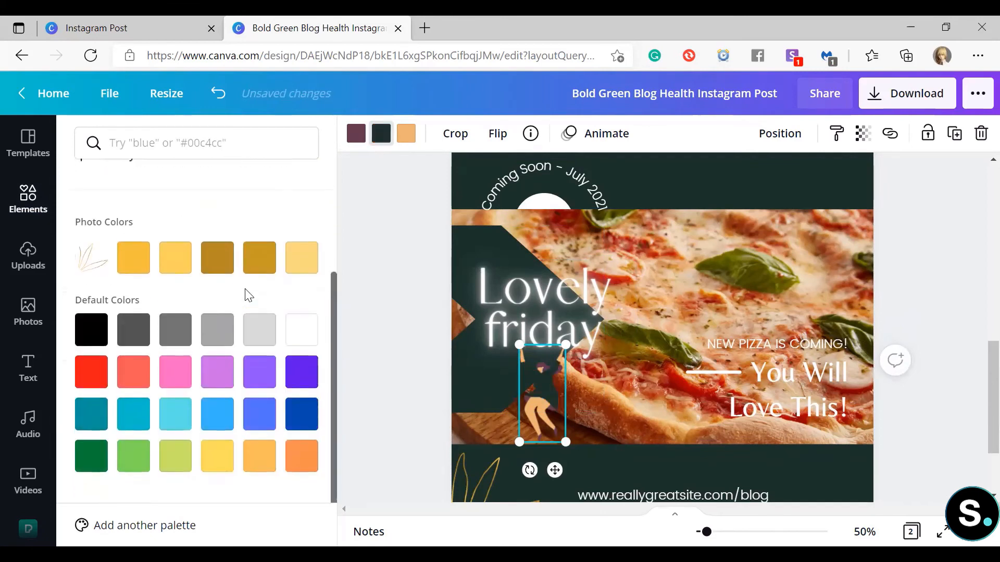
click(133, 416)
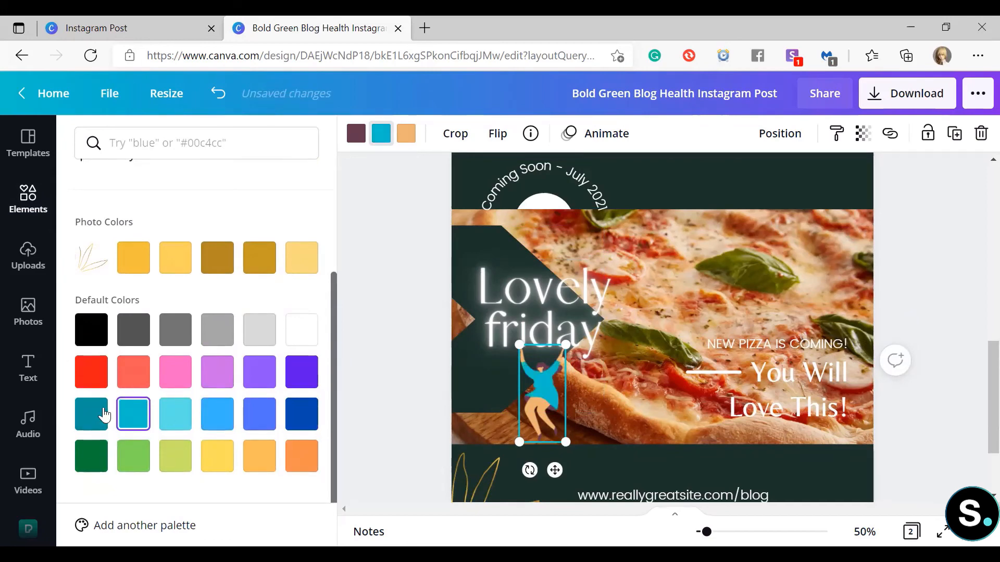
click(133, 466)
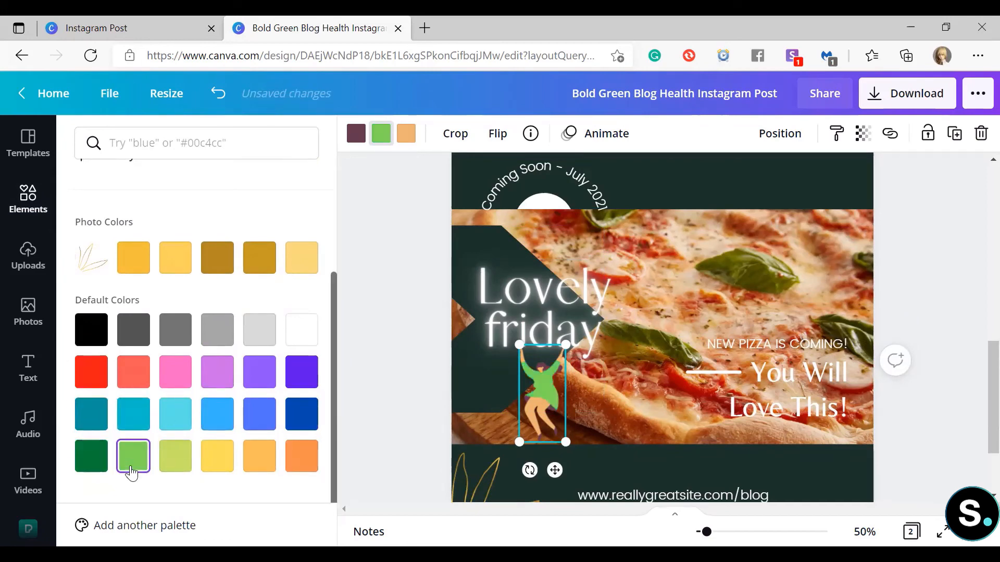
Try tinting the gold leaf graphic, return the tint to 0, and apply the Retro filter to it at intensity 99
scroll(600, 382, down, 1)
click(492, 448)
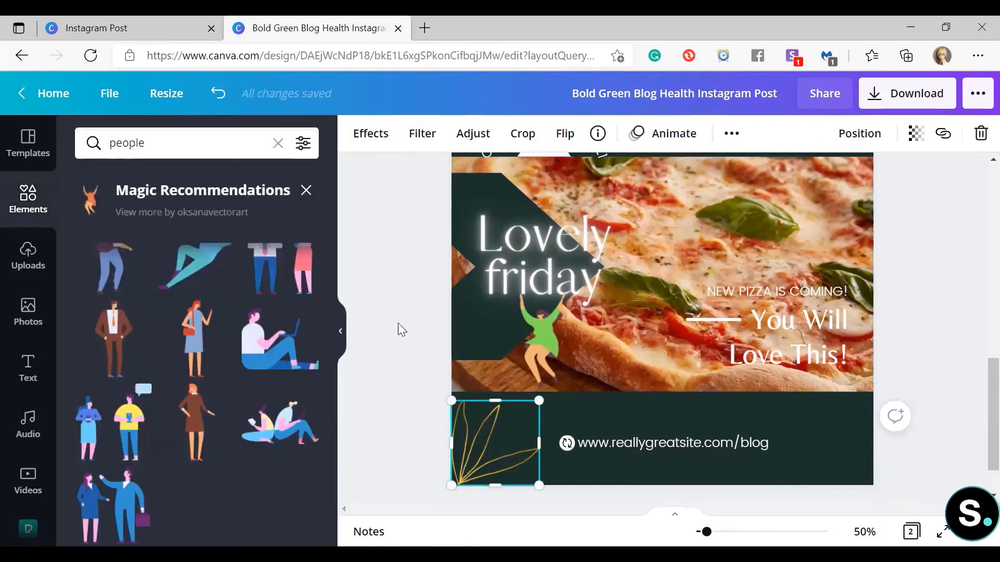
click(474, 137)
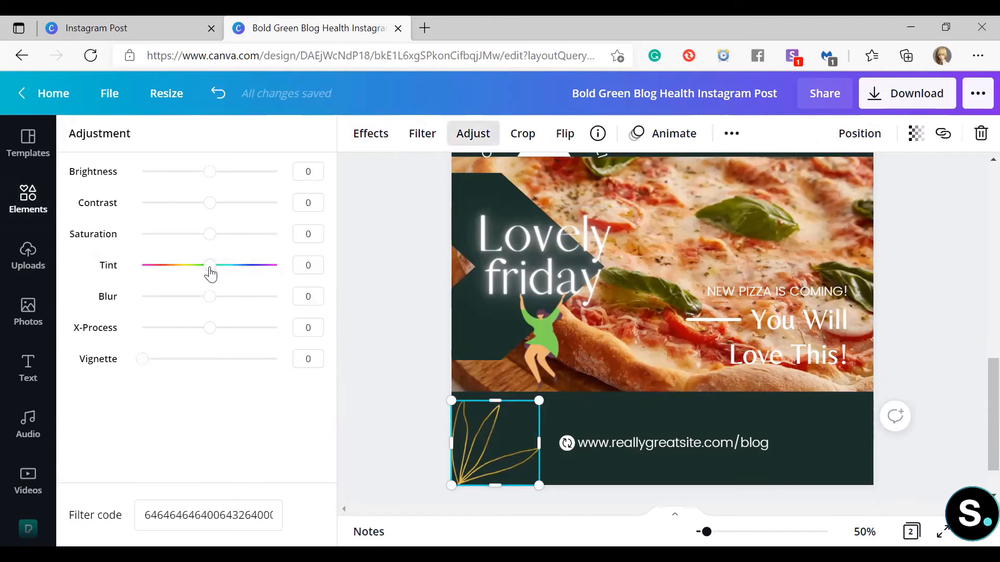
mouse_move(210, 272)
mouse_down()
mouse_move(284, 270)
mouse_move(142, 281)
mouse_move(224, 271)
mouse_move(210, 271)
mouse_up()
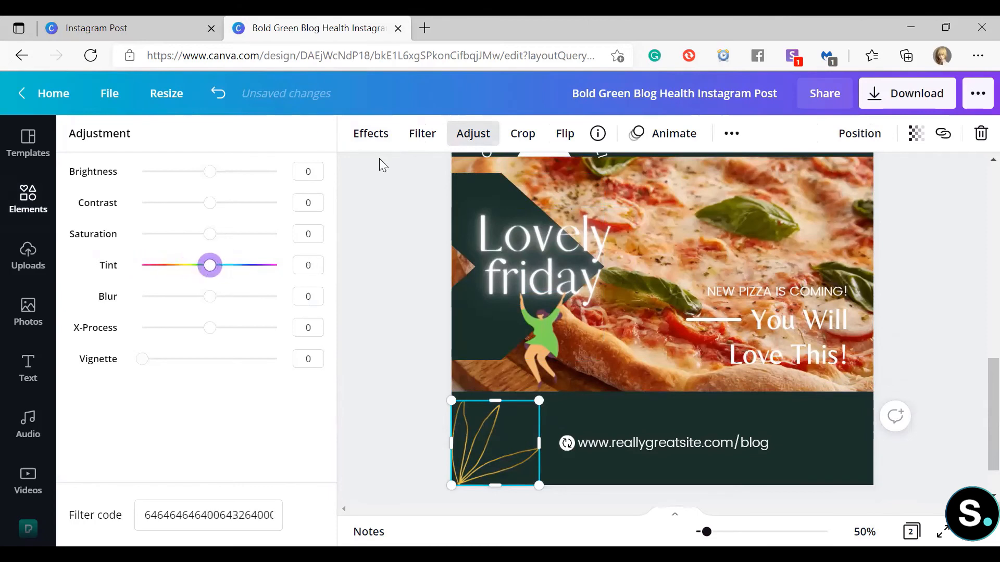
click(419, 134)
click(306, 354)
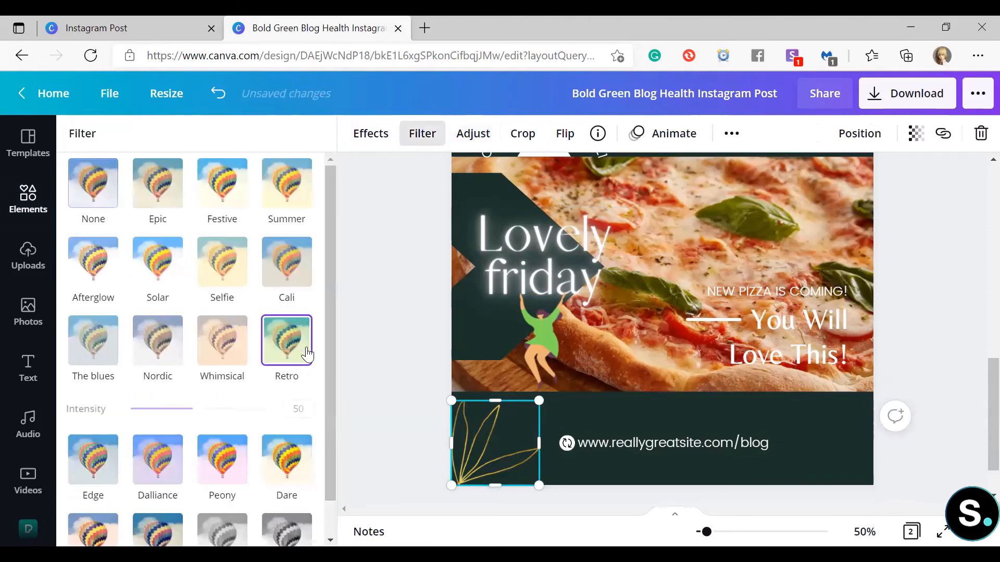
scroll(211, 376, down, 1)
scroll(212, 376, up, 1)
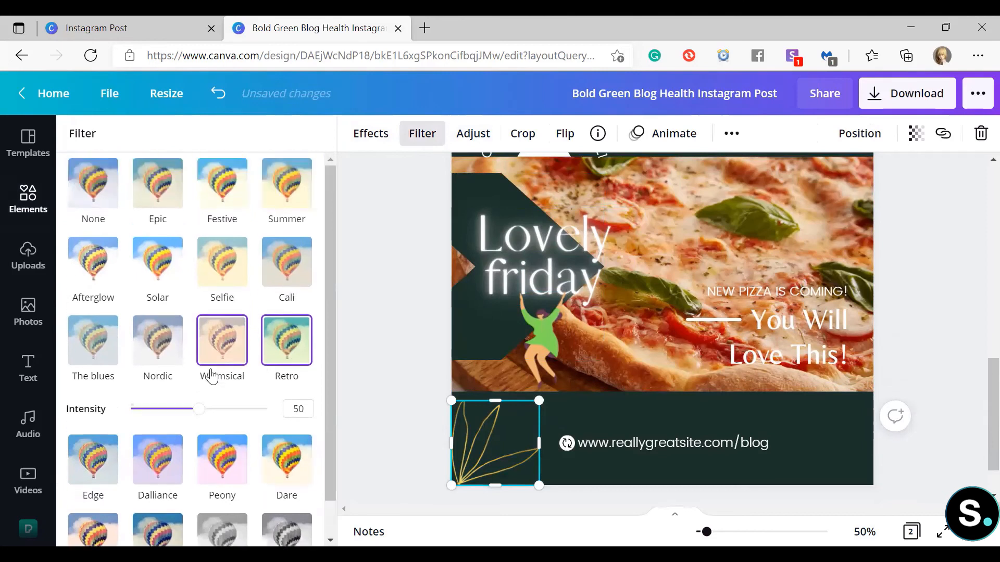
drag(198, 409, 266, 411)
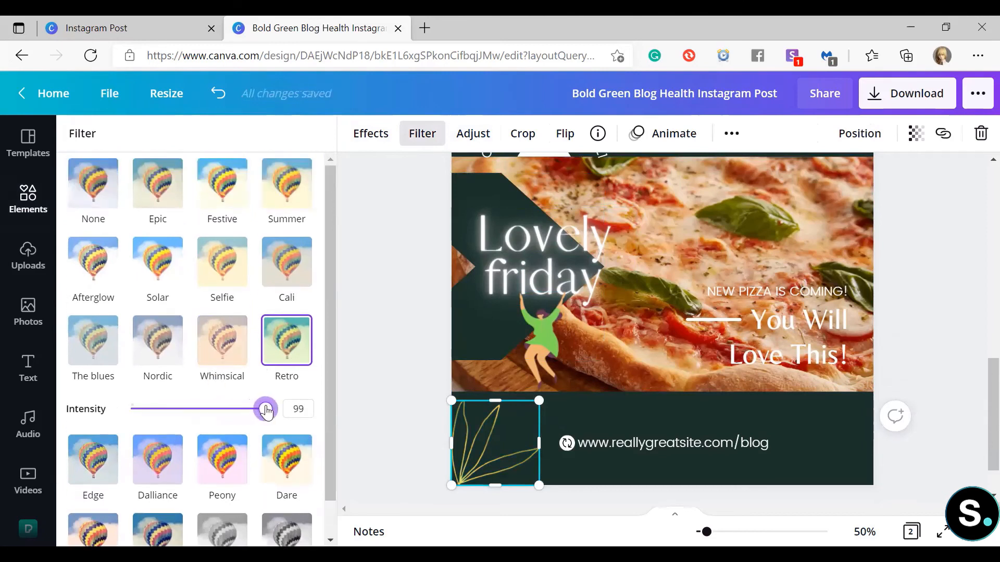
click(389, 406)
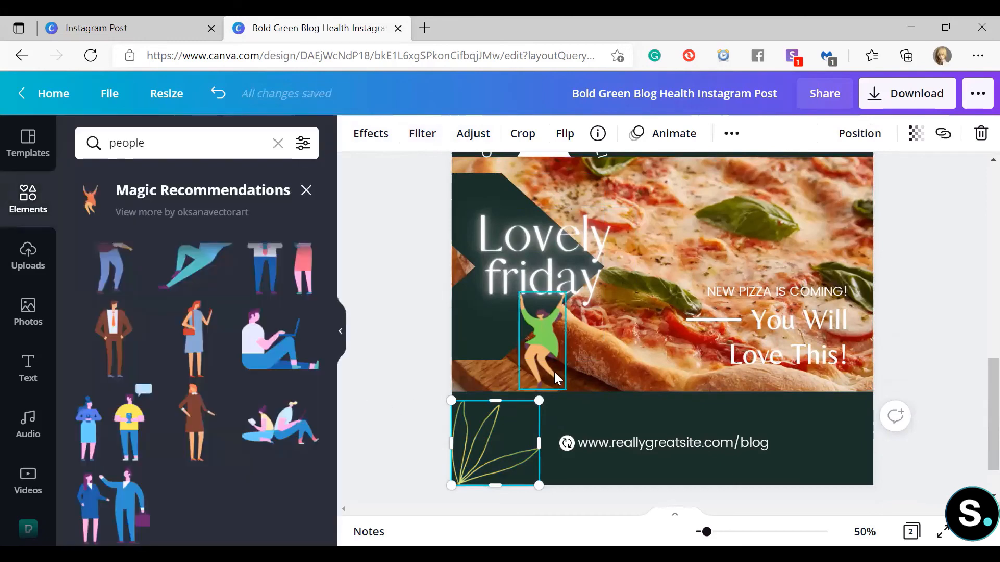
Open the finished design in full-screen view to examine it
scroll(665, 352, up, 2)
click(942, 531)
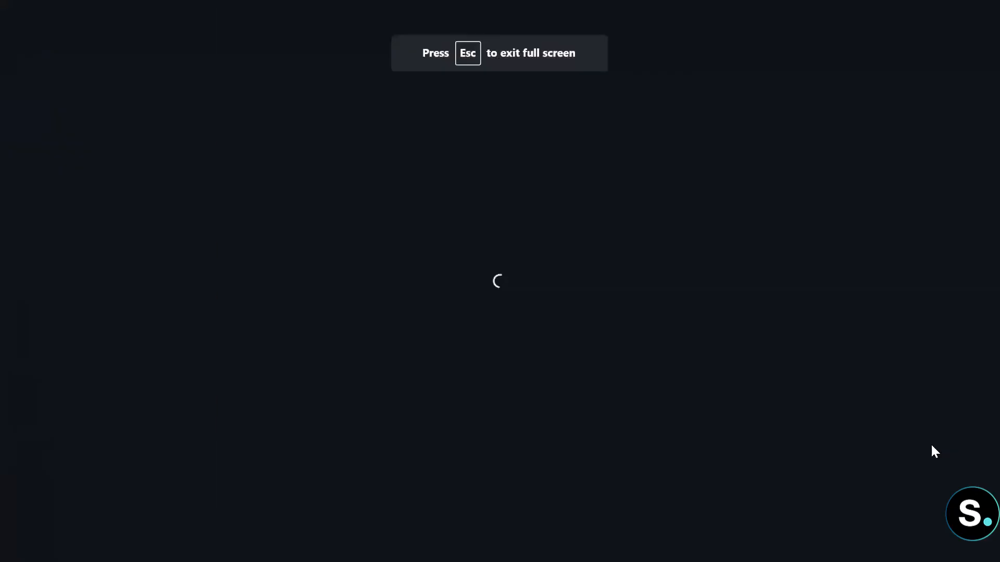